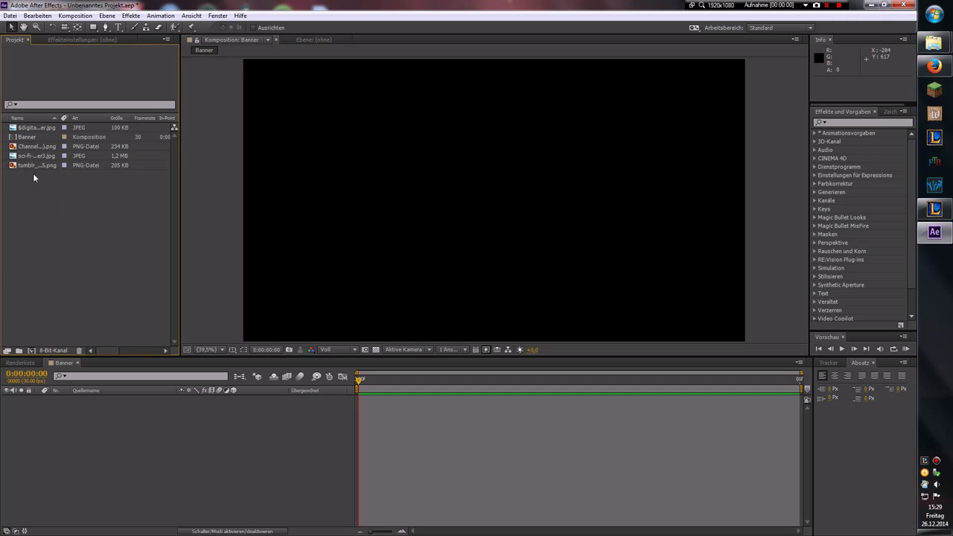
- Add the channel-art template PNG and create a white 2560×423 solid
drag(33, 147, 80, 442)
click(108, 15)
mouse_move(149, 25)
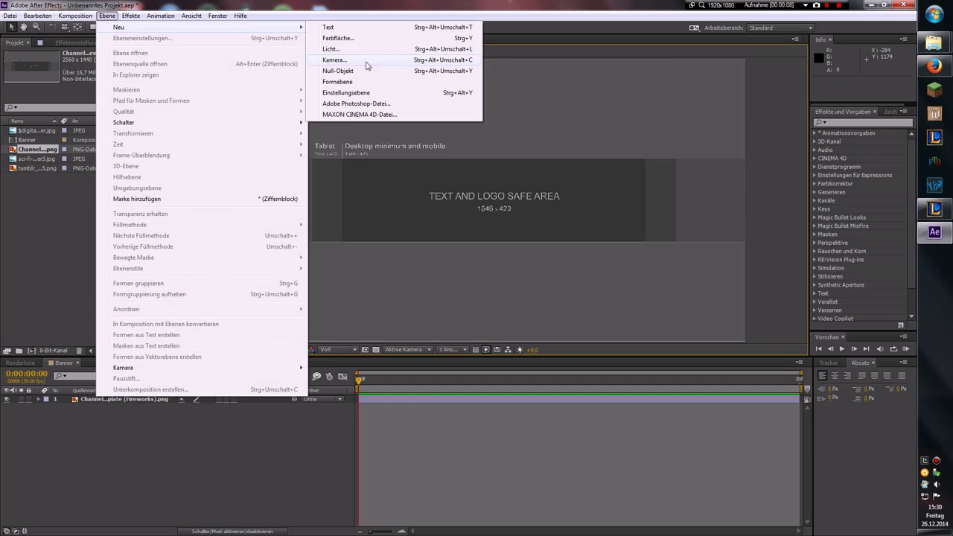
click(350, 37)
click(568, 332)
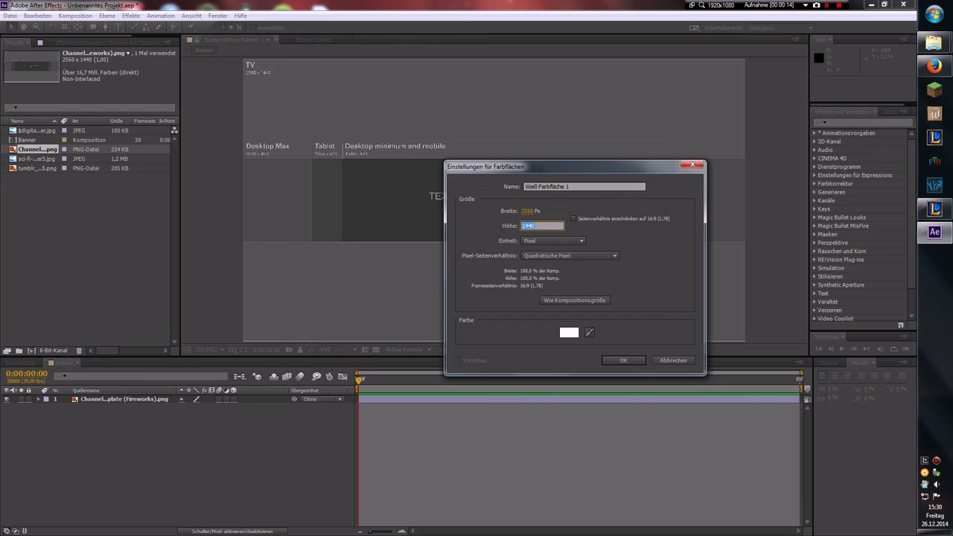
text(423)
key(Return)
- Give the solid an Inner Glow (Schein nach innen) with a white colour
click(107, 15)
click(283, 147)
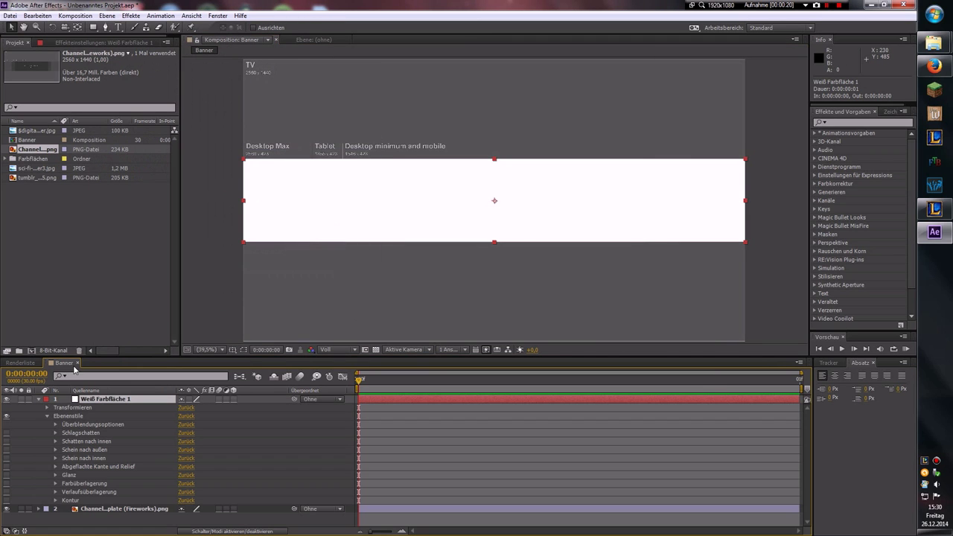
click(57, 460)
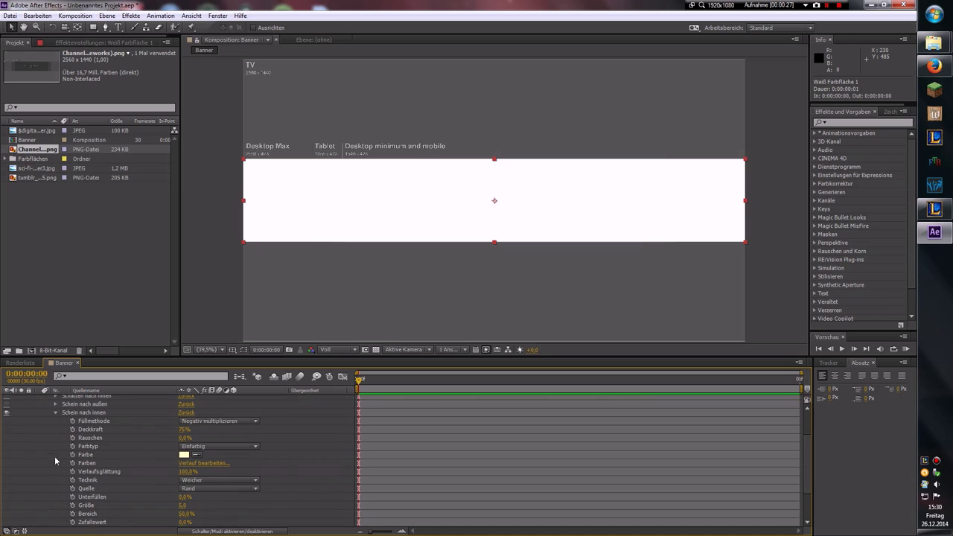
click(185, 455)
click(636, 173)
- Set the solid's Flächendeckkraft (fill opacity) to 0% in the advanced blending options
scroll(107, 434, up, 5)
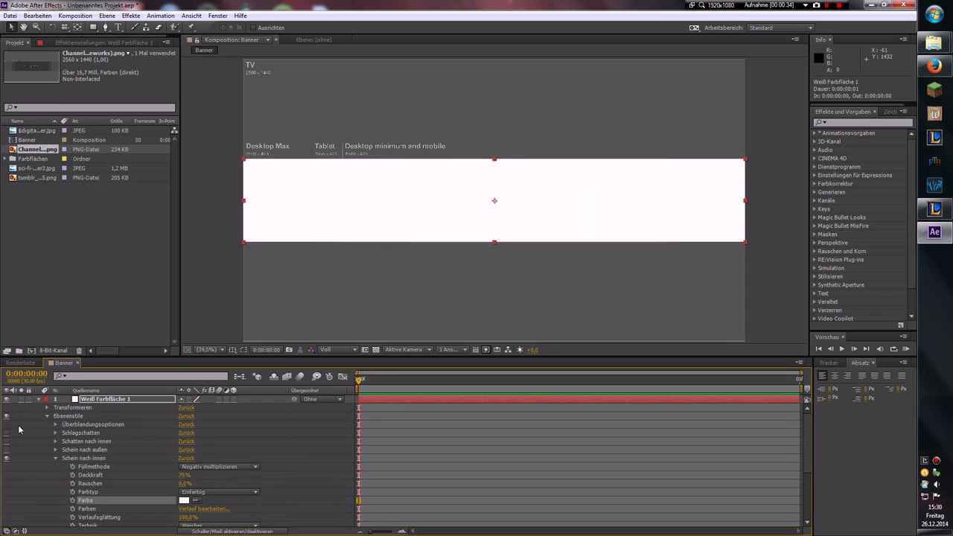
click(57, 426)
click(64, 449)
click(187, 457)
text(00)
key(Return)
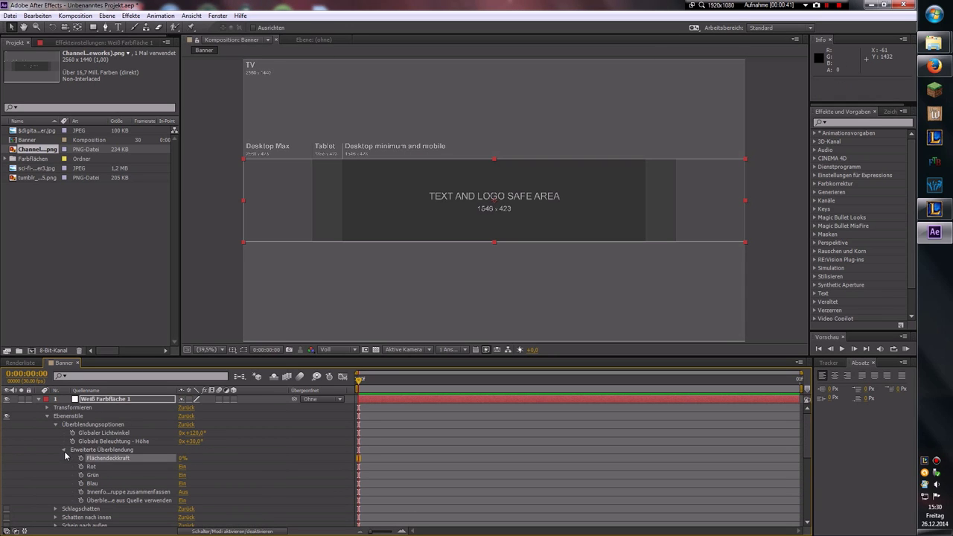
click(64, 450)
click(55, 424)
- Keep the inner glow source at the edge and adjust its noise amount
scroll(149, 447, down, 3)
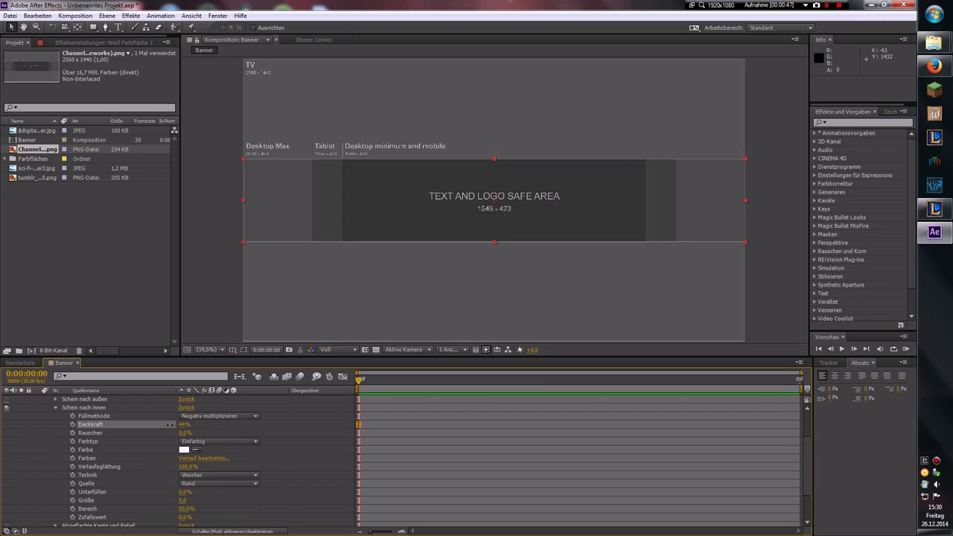
click(194, 484)
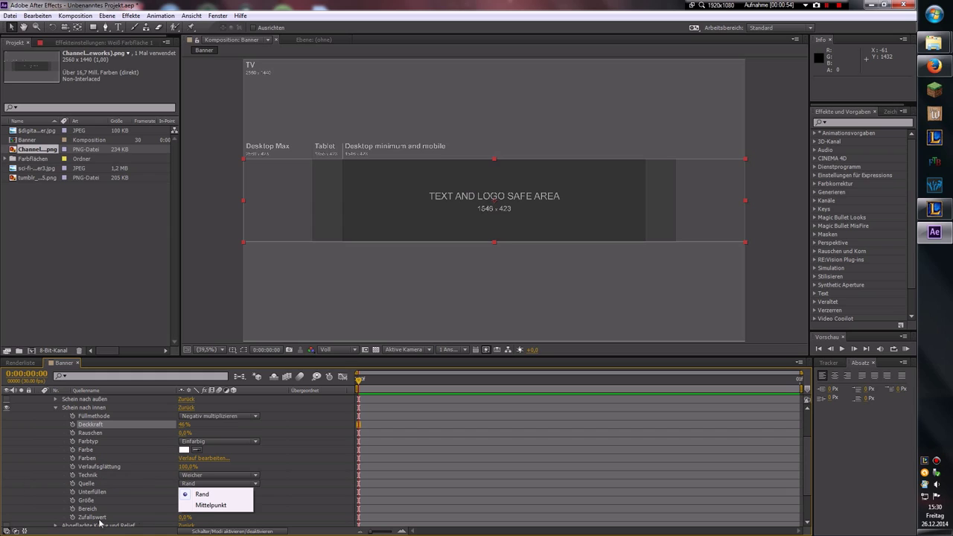
click(188, 441)
click(190, 450)
drag(184, 433, 186, 432)
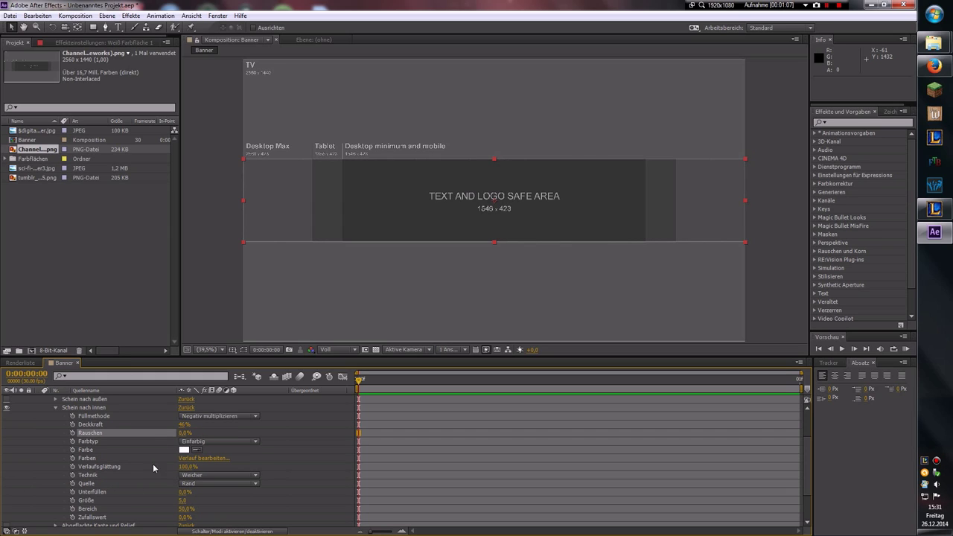
scroll(154, 467, down, 2)
scroll(186, 476, down, 2)
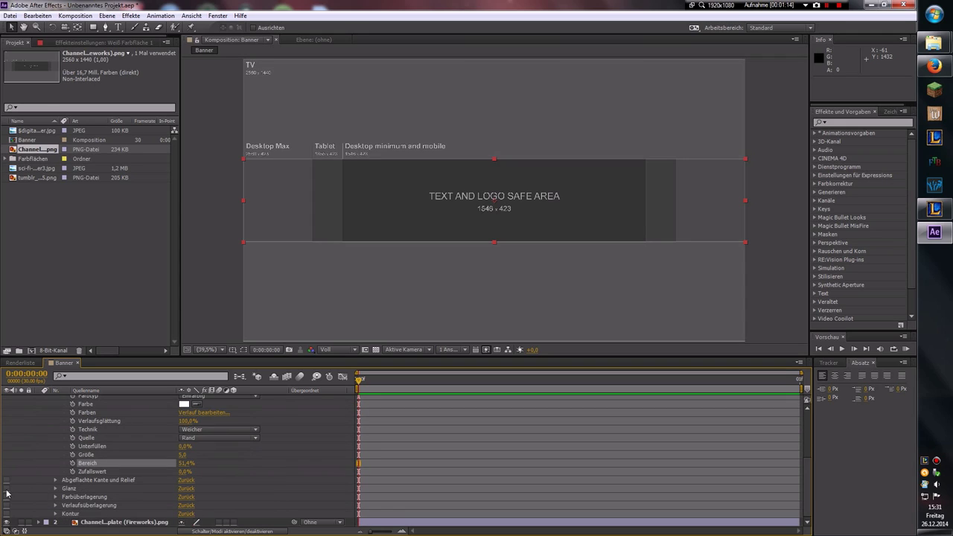
- Turn on Satin (Glanz) with size 41 and 10% opacity
click(8, 491)
click(55, 487)
scroll(66, 468, down, 3)
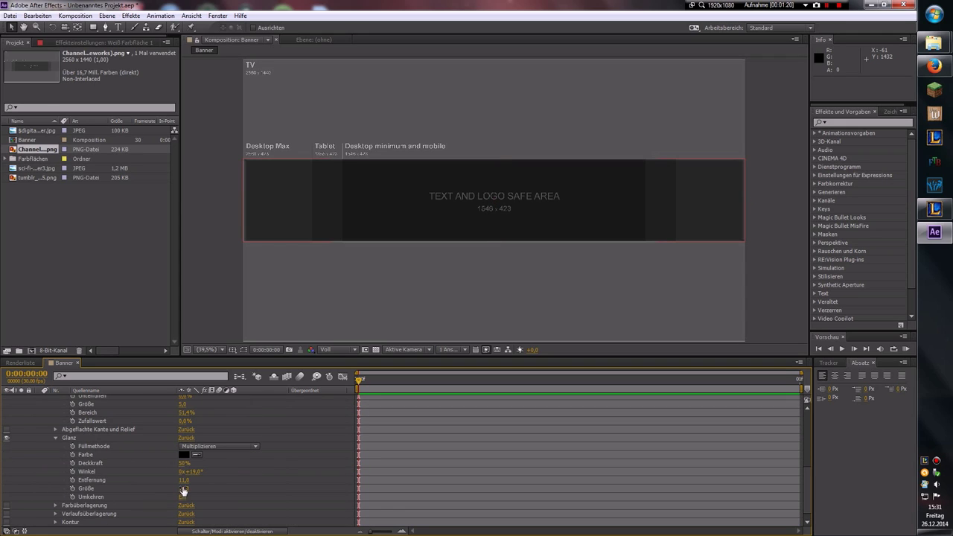
drag(183, 491, 193, 480)
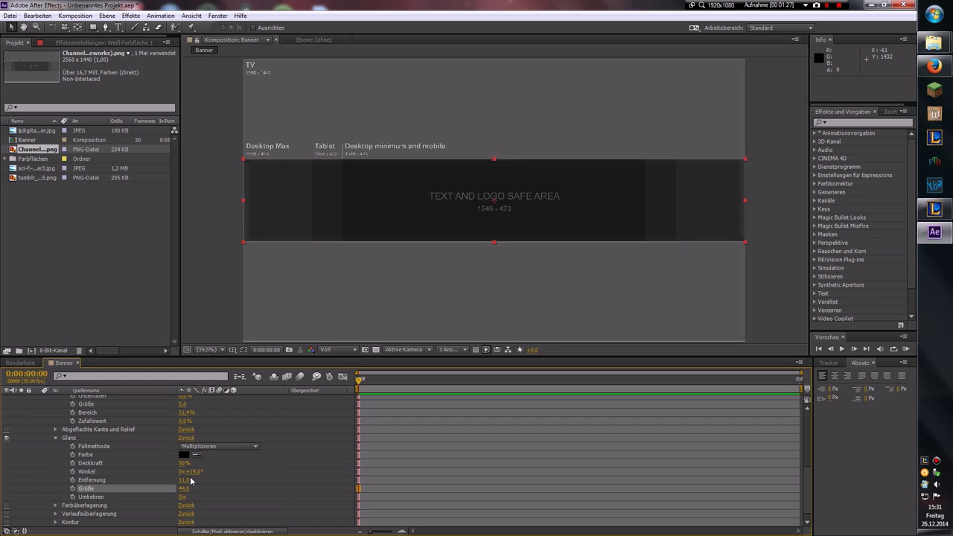
text(10)
key(Return)
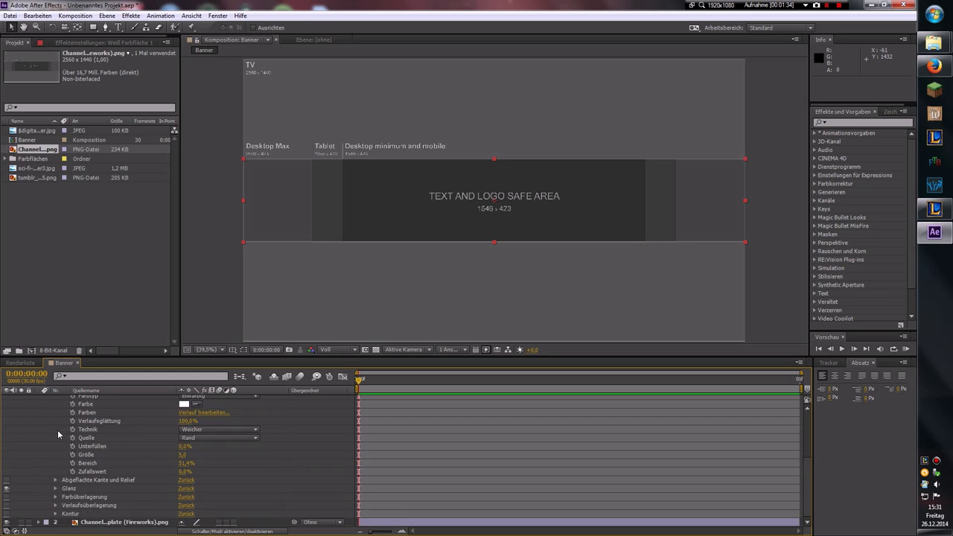
click(56, 437)
click(34, 169)
- Add the purple-blue smoke wallpaper and fit it to the composition
click(39, 403)
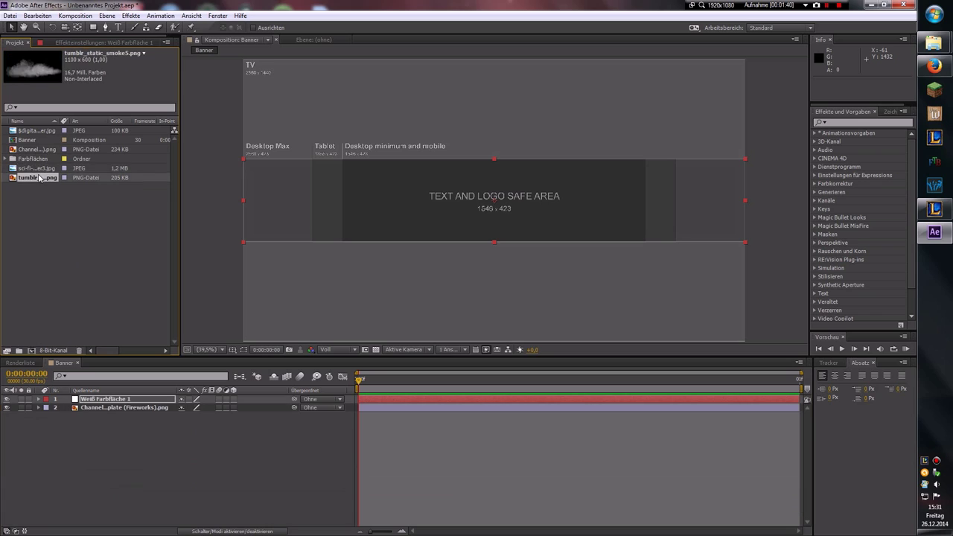
drag(33, 130, 104, 412)
right_click(397, 408)
mouse_move(462, 258)
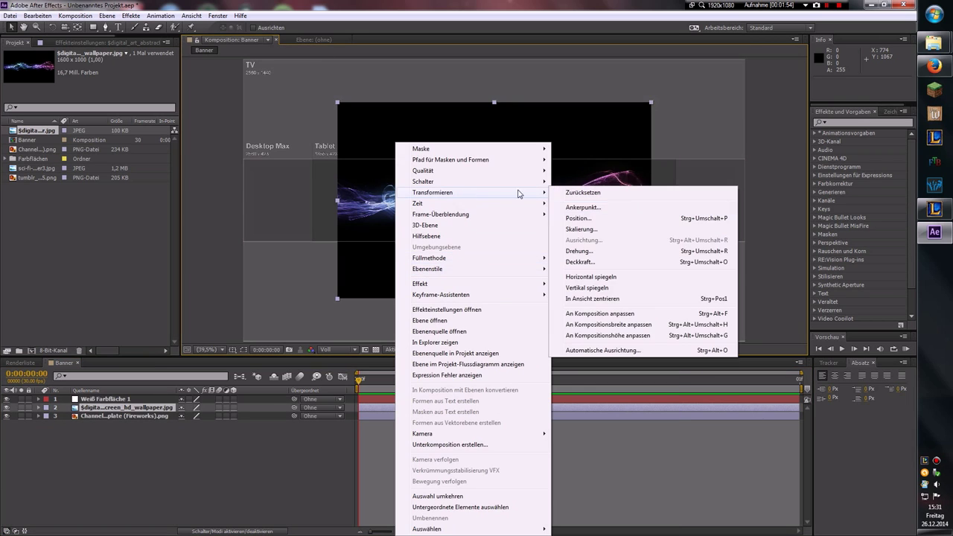
click(587, 313)
click(209, 301)
- Raise the white solid's Satin size to 63
click(323, 215)
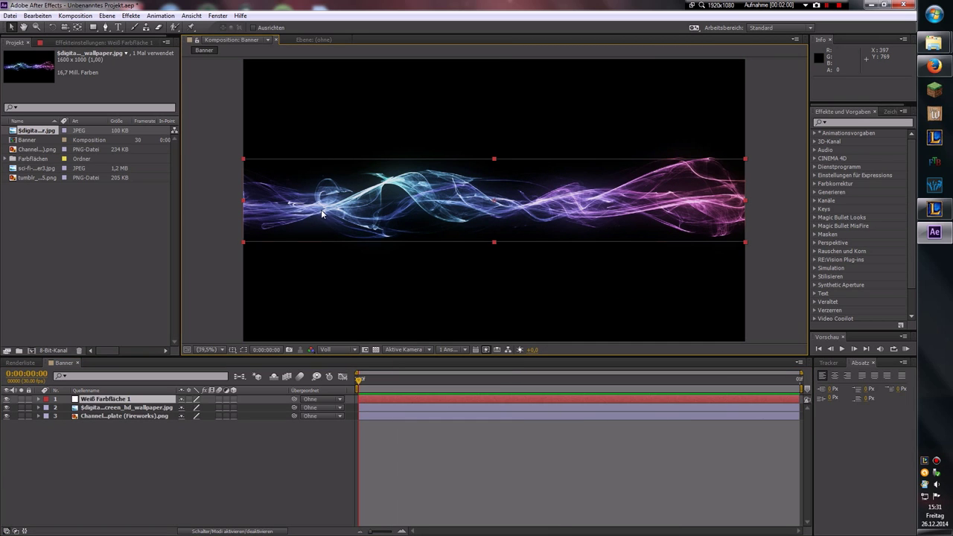
click(39, 399)
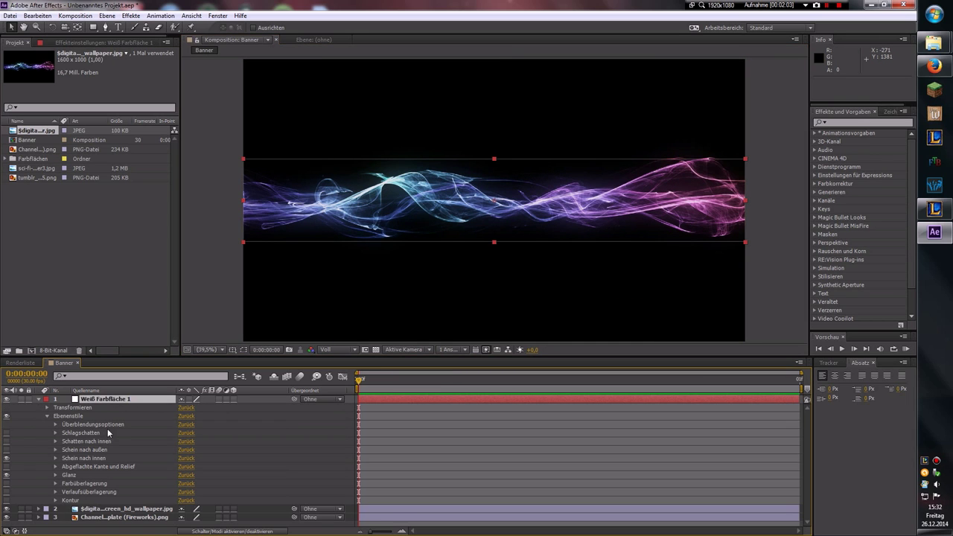
click(55, 475)
scroll(57, 474, down, 3)
mouse_move(185, 472)
mouse_down()
mouse_move(215, 470)
mouse_move(194, 440)
mouse_up()
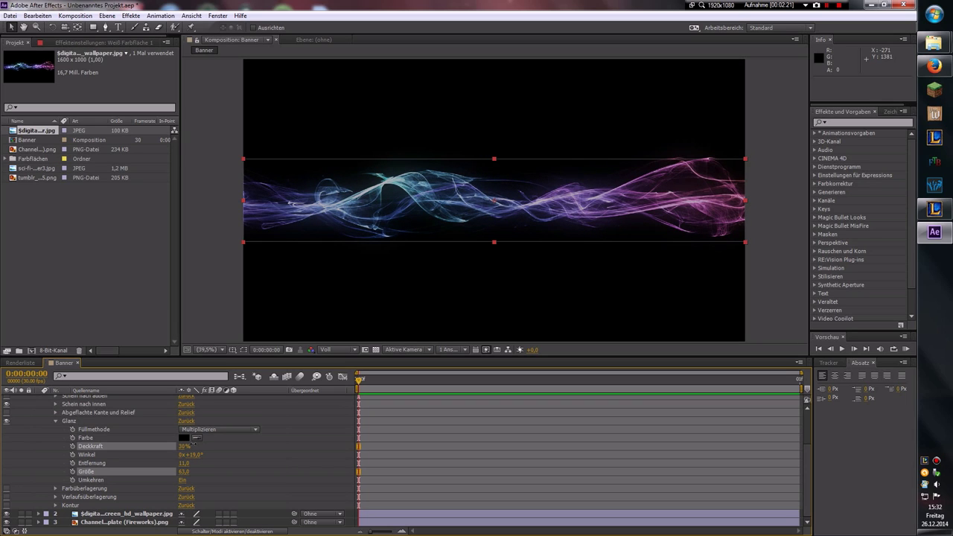
click(126, 285)
click(55, 420)
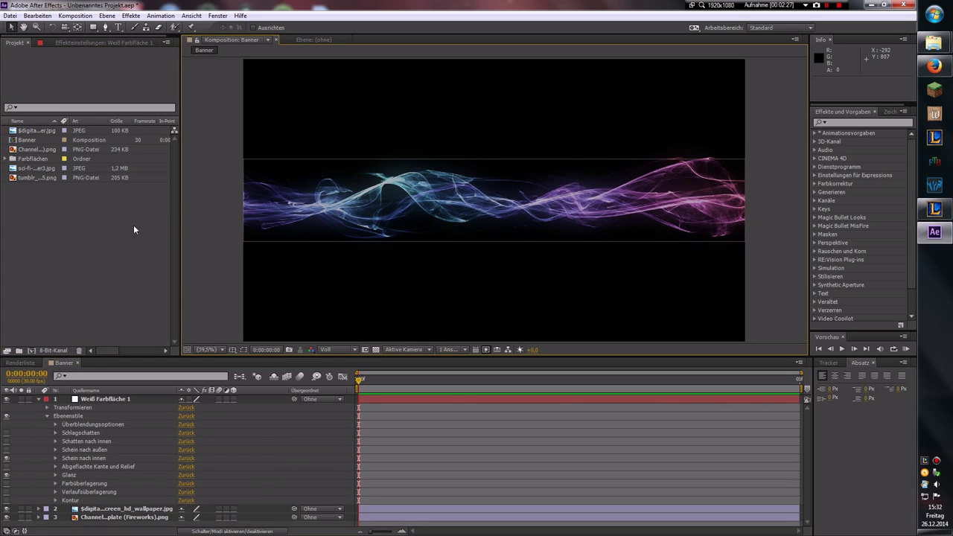
click(39, 399)
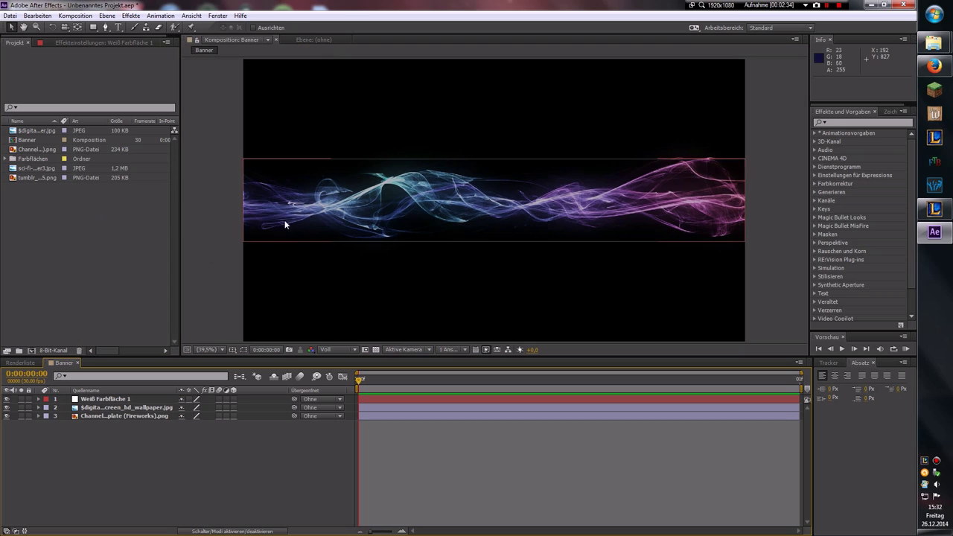
- Type the ZoneFX title in the banner centre, trying Tele-Marines then Typograph Pro at 197 px
click(116, 28)
click(424, 201)
text(ZONEFX)
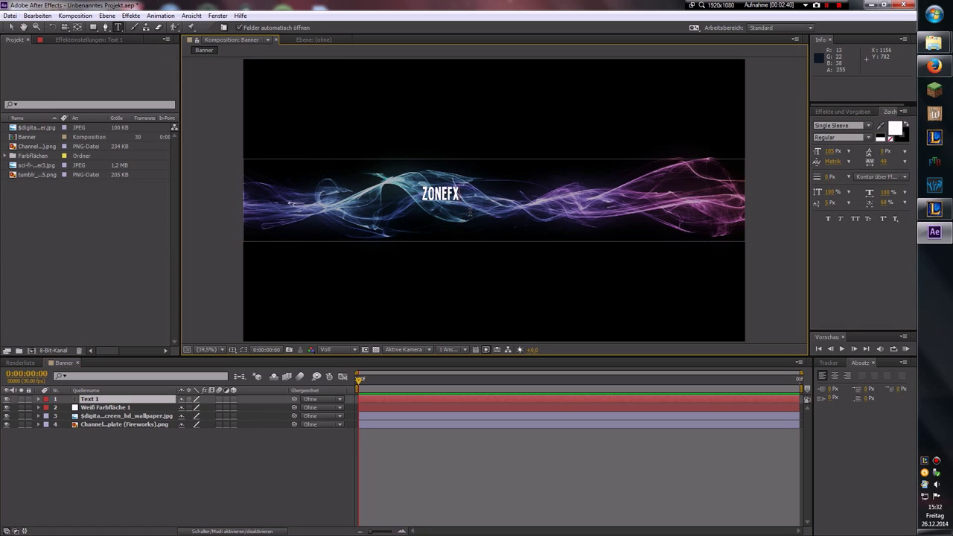
click(865, 125)
click(857, 192)
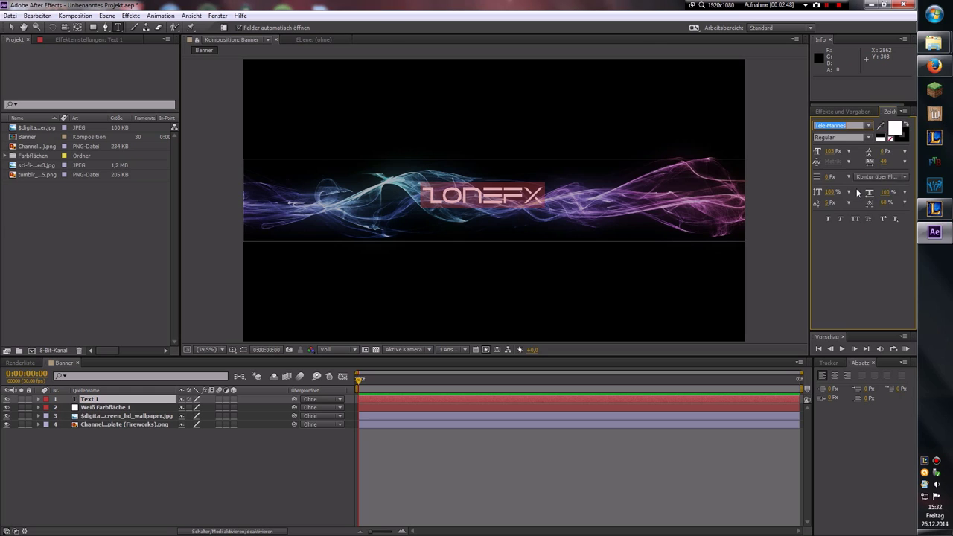
click(863, 128)
scroll(910, 211, down, 5)
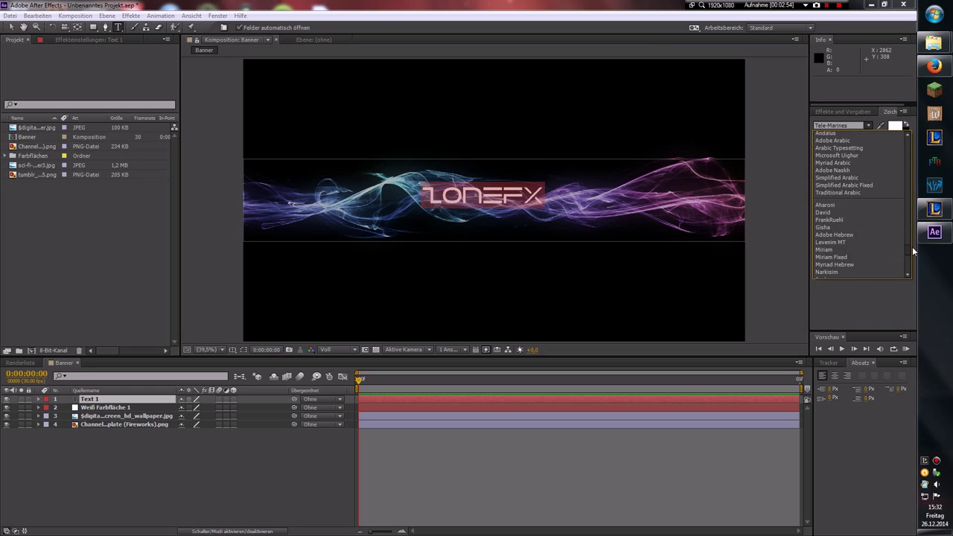
click(844, 125)
text(Typograph)
key(Return)
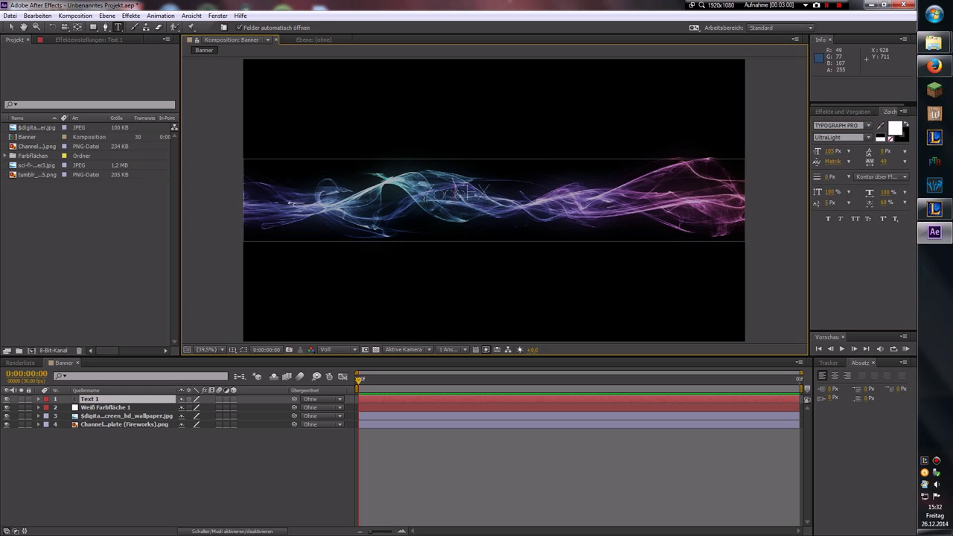
key(ctrl+a)
drag(825, 151, 856, 151)
click(10, 27)
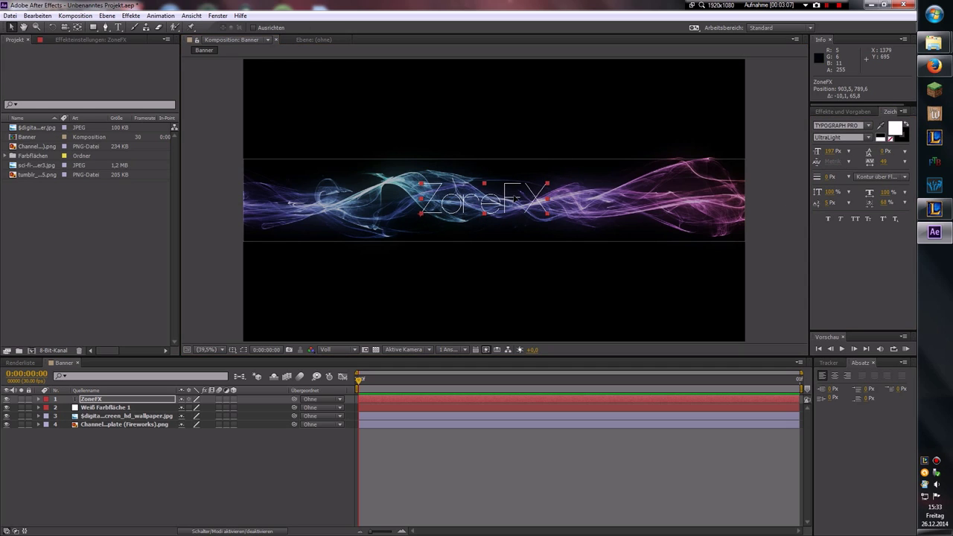
- Switch the title to the Transformers font at 288 px
double_click(511, 196)
click(863, 126)
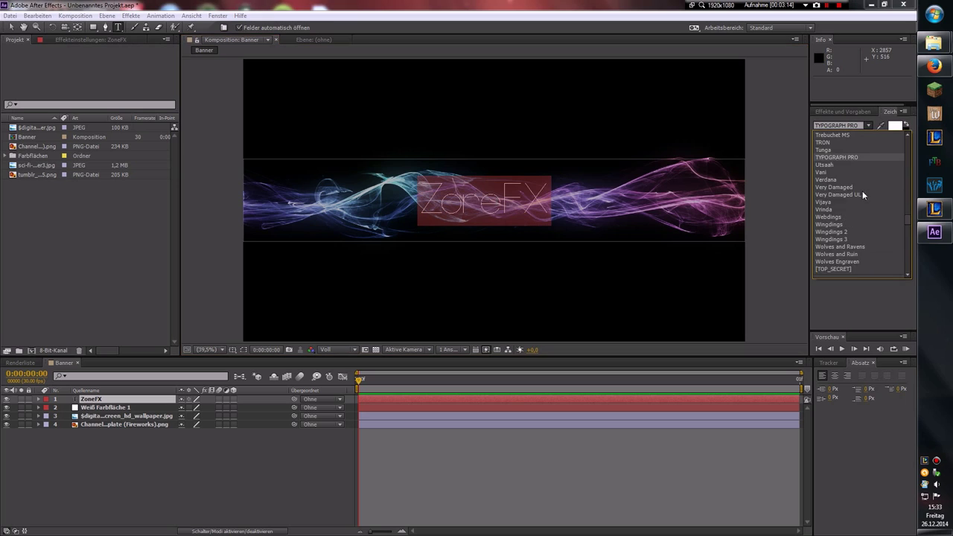
click(848, 176)
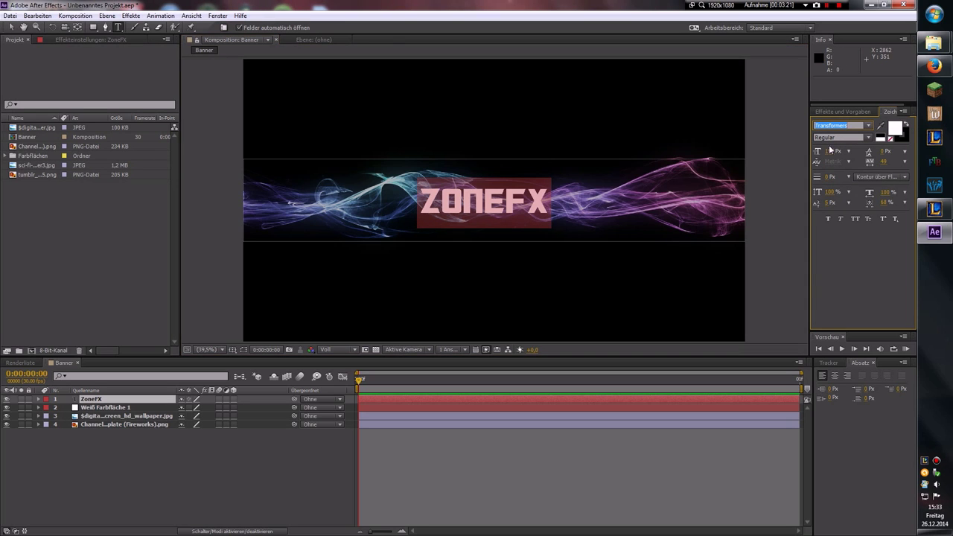
drag(830, 150, 864, 150)
click(10, 27)
click(583, 201)
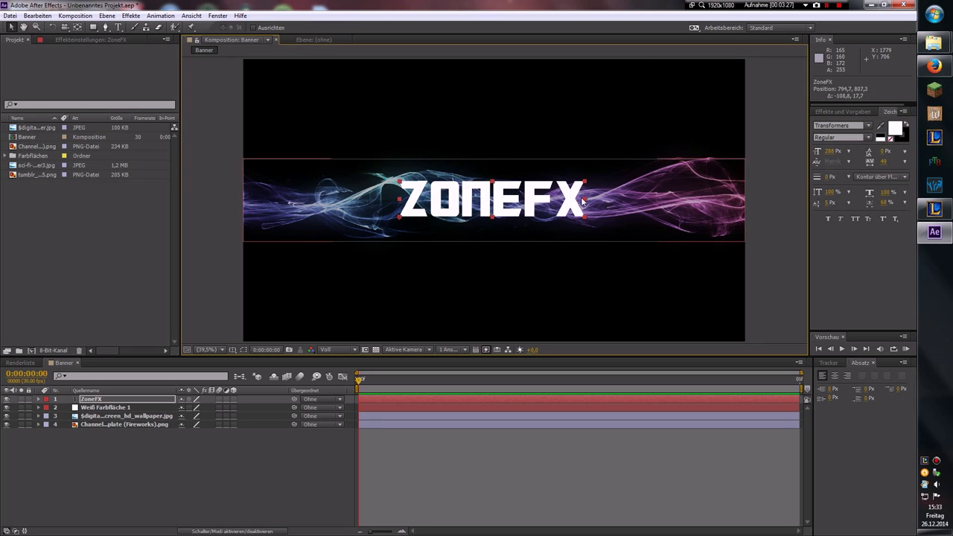
click(633, 212)
- Add sci-fi-wallpaper3.jpg fitted to the composition, leaving ZoneFX without a parent
click(35, 180)
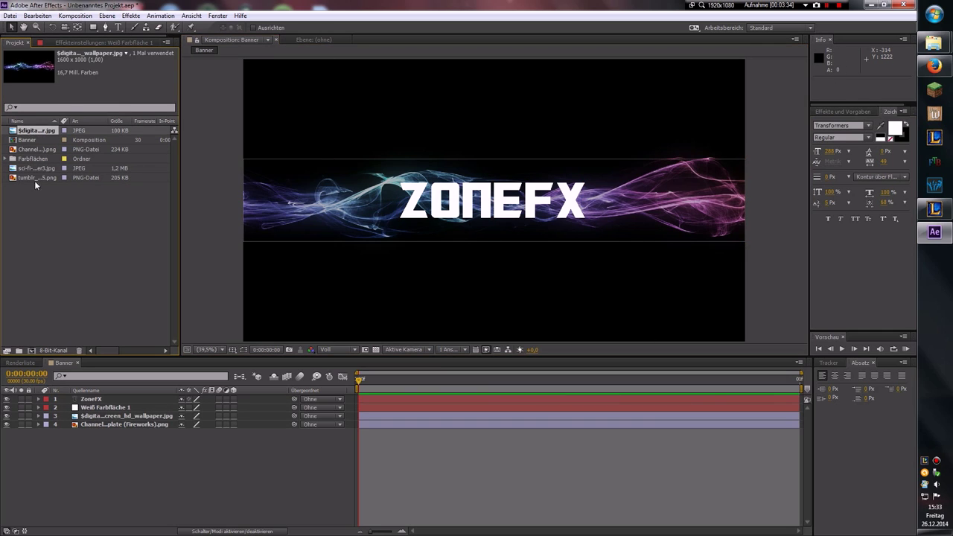
drag(36, 168, 132, 402)
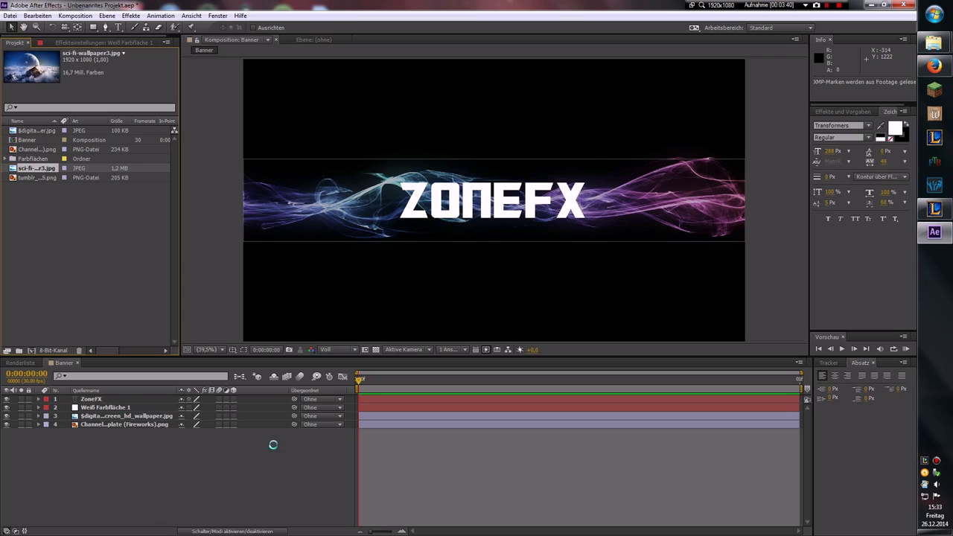
right_click(346, 282)
mouse_move(432, 189)
click(572, 316)
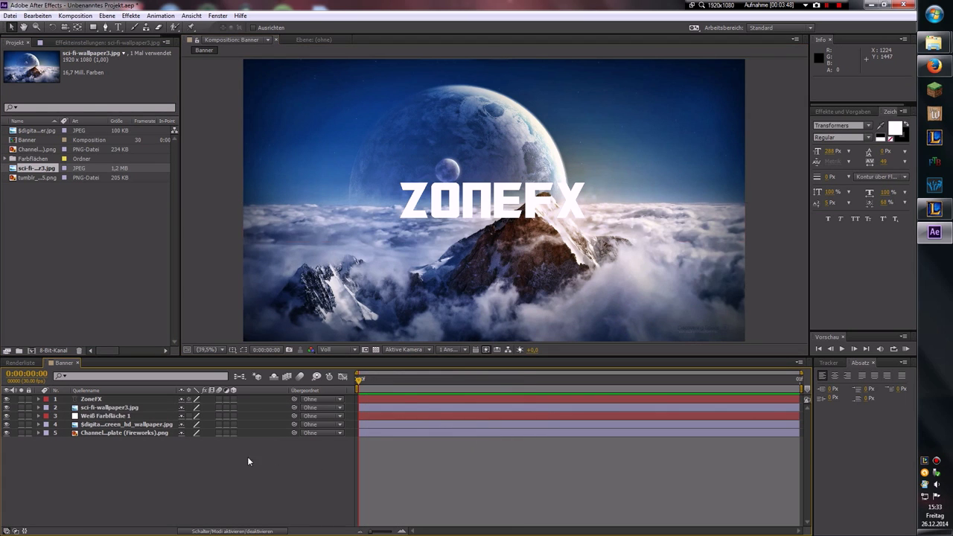
click(328, 399)
click(350, 436)
click(328, 399)
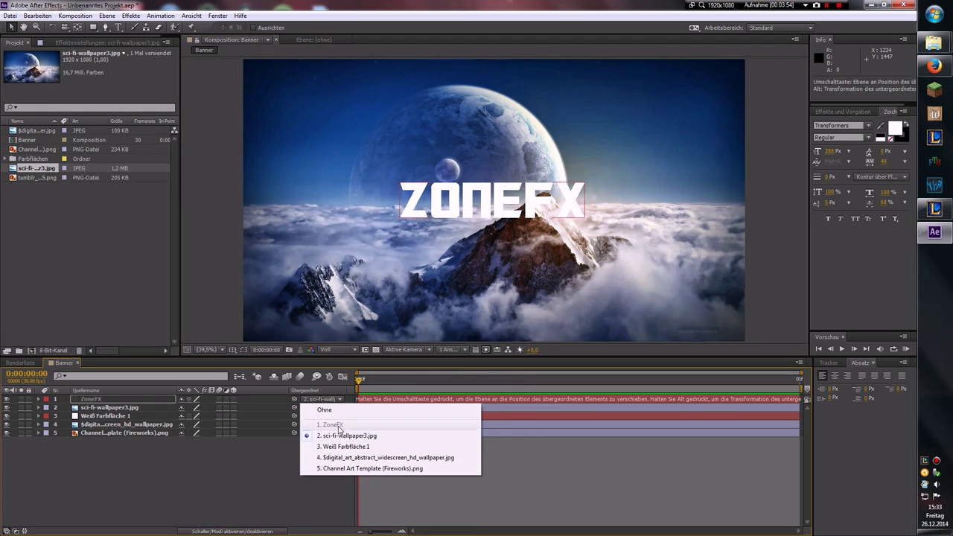
click(324, 409)
- Matte the wallpaper with Alpha Matte 'ZoneFX', then shift and scale it down behind the letters
key(F4)
click(192, 408)
key(Escape)
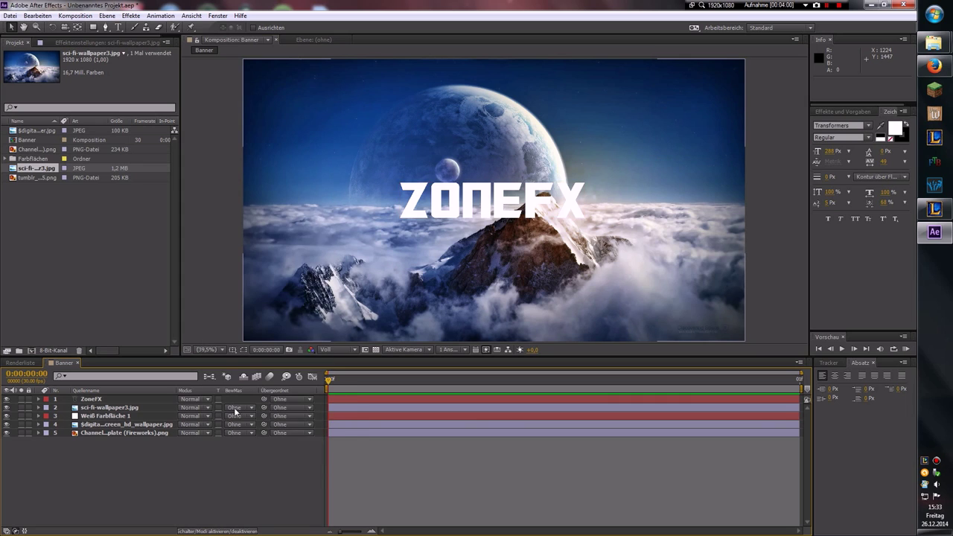
click(235, 410)
click(253, 434)
click(115, 407)
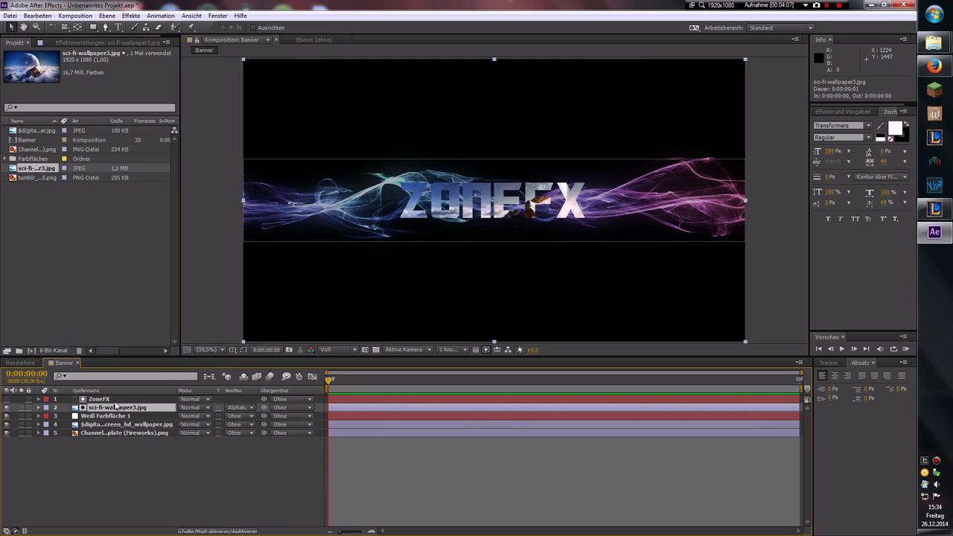
drag(547, 289, 502, 281)
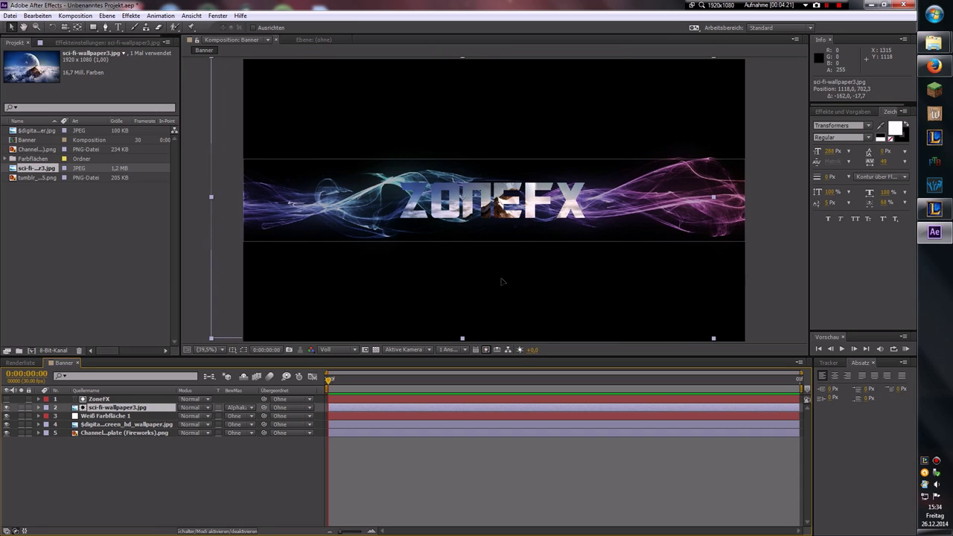
mouse_move(712, 337)
mouse_down()
mouse_move(481, 237)
mouse_move(518, 243)
mouse_up()
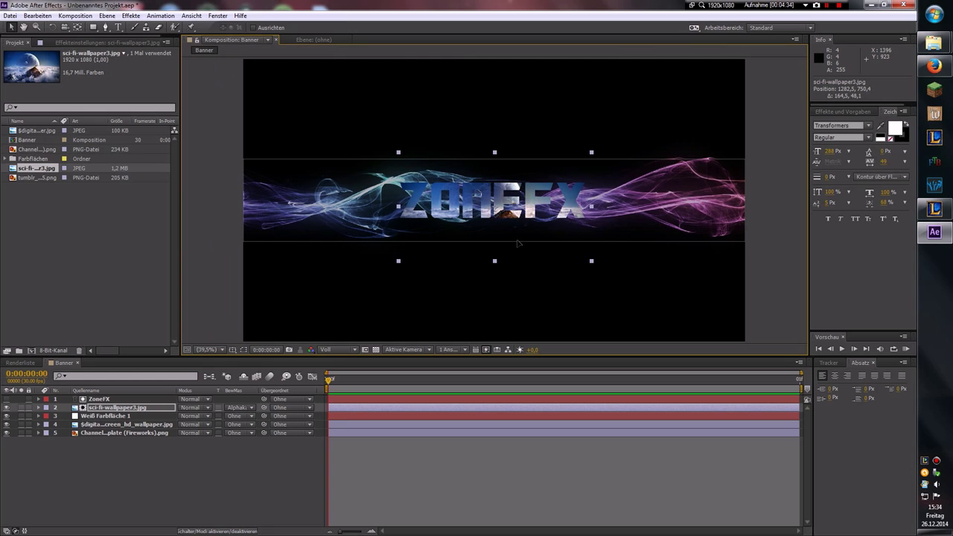
- Delete the sci-fi wallpaper, then try and delete a hazard-stripe texture matted to ZoneFX
key(Delete)
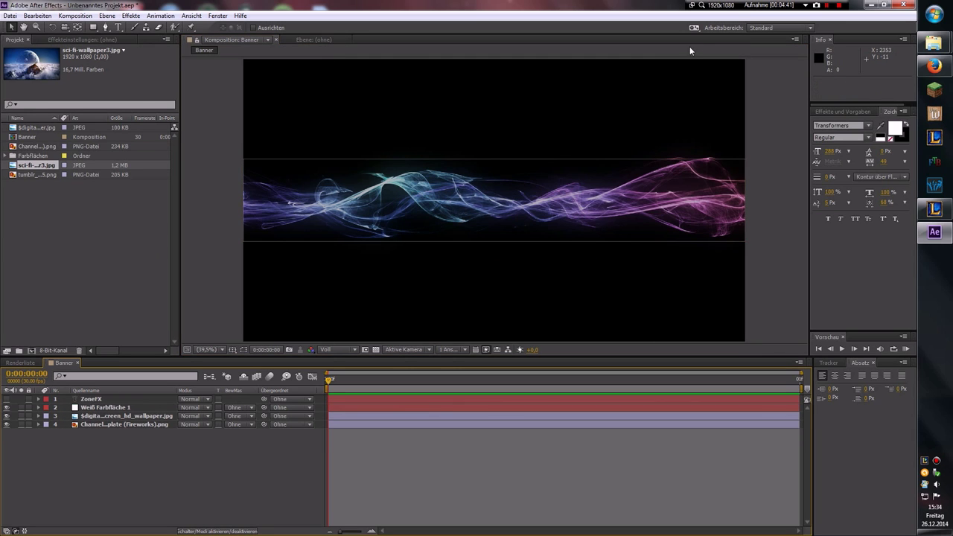
click(119, 400)
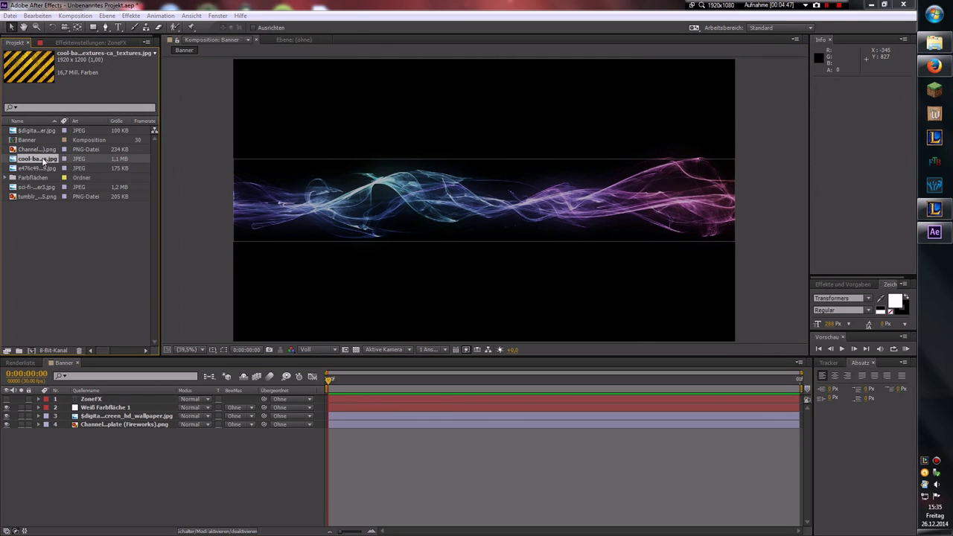
click(235, 407)
click(249, 433)
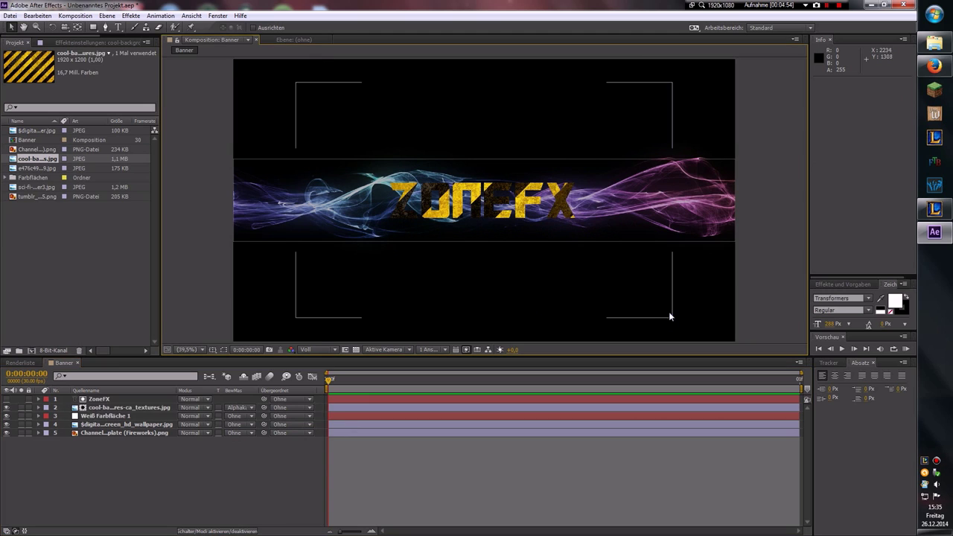
drag(673, 318, 624, 262)
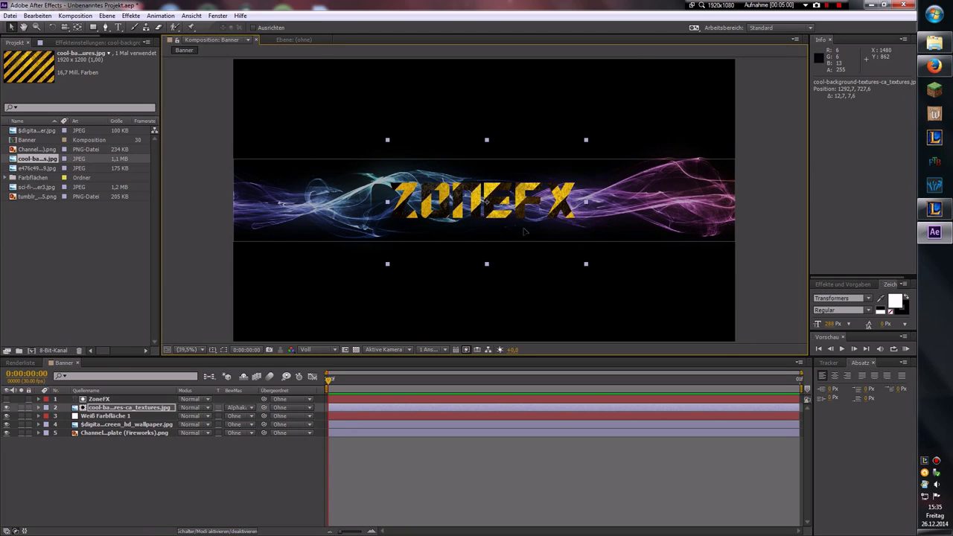
key(Delete)
- Add the space image with Alpha Matte 'ZoneFX', fit it to the composition and reposition it
drag(37, 165, 116, 406)
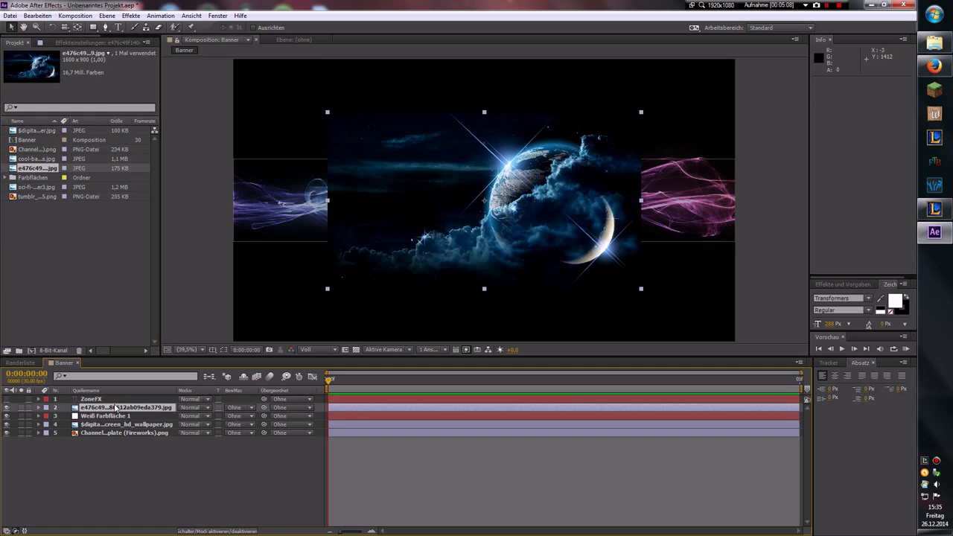
click(235, 407)
click(249, 433)
right_click(538, 283)
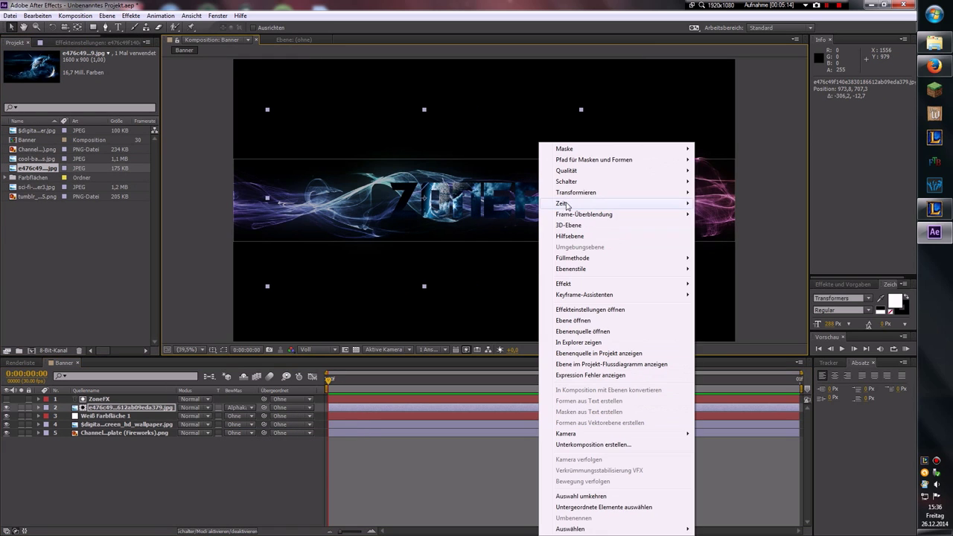
mouse_move(588, 186)
click(727, 319)
mouse_move(614, 271)
mouse_down()
mouse_move(554, 333)
mouse_move(572, 341)
mouse_move(569, 329)
mouse_move(554, 329)
mouse_up()
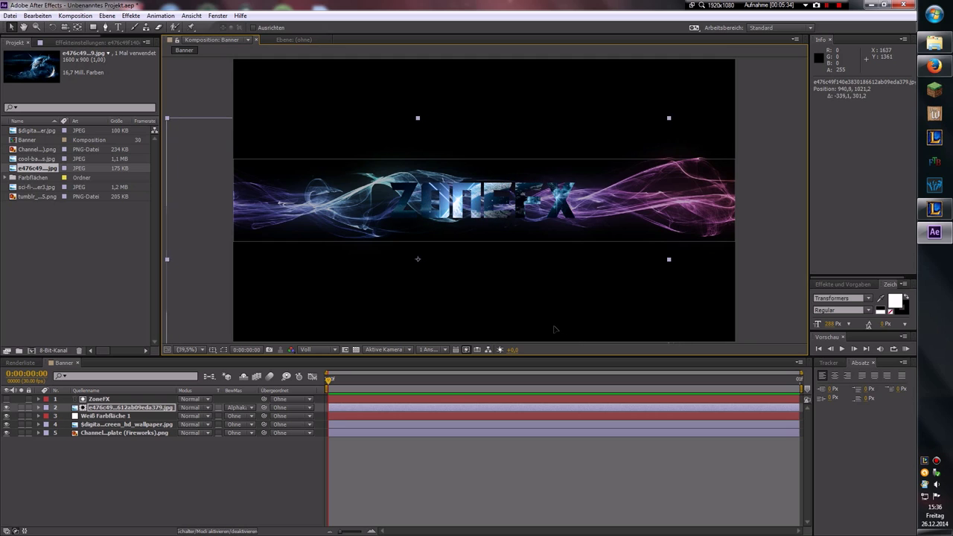
- Search 'light' in Effects & Presets, try CC Light Rays on ZoneFX, then remove it
click(178, 230)
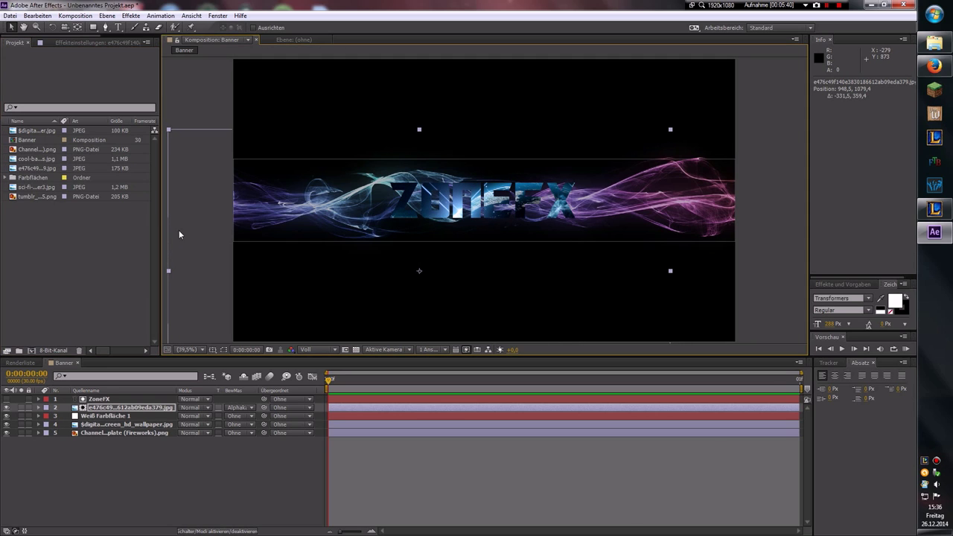
right_click(107, 402)
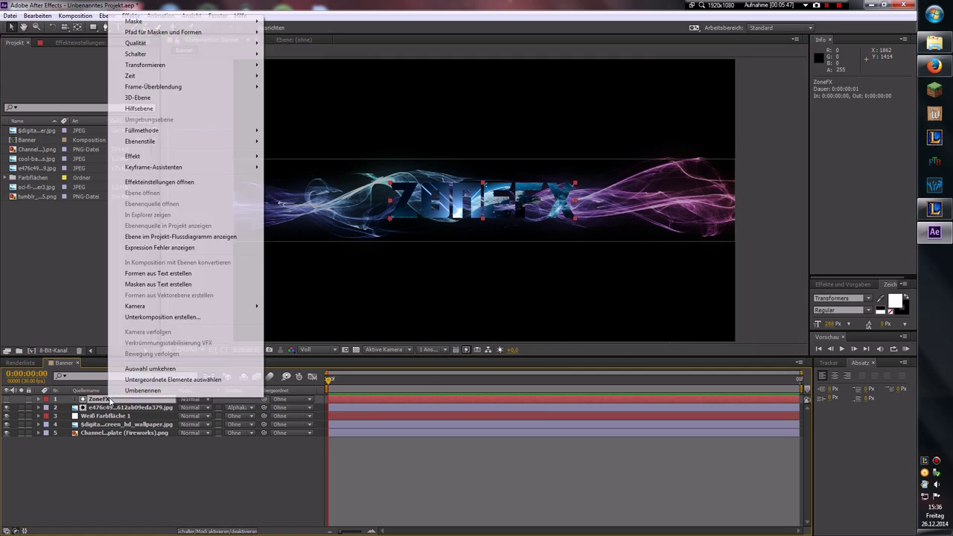
mouse_move(132, 156)
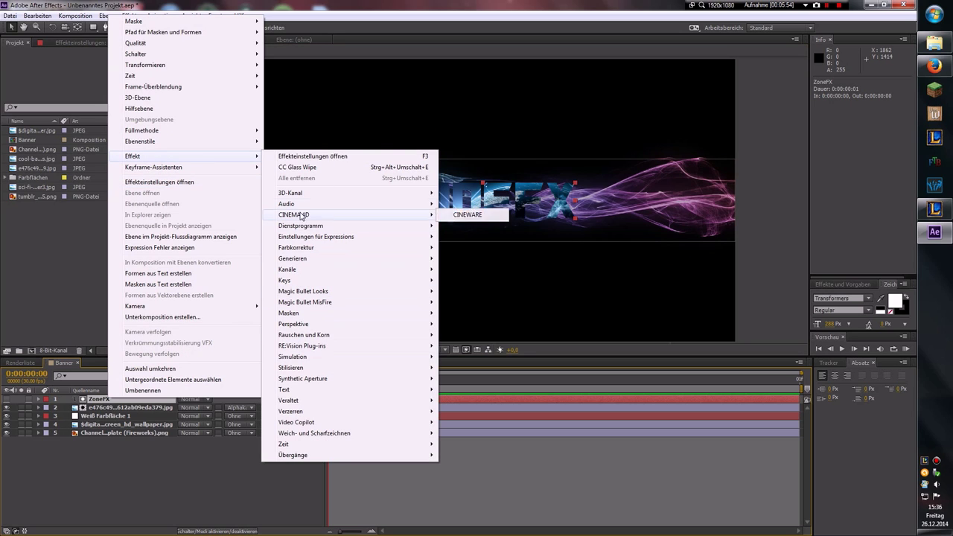
mouse_move(303, 263)
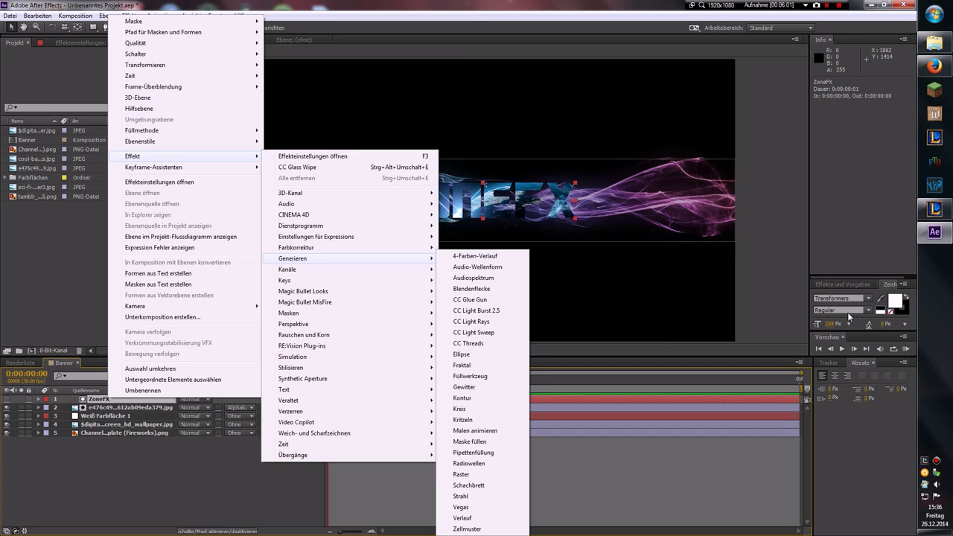
click(848, 316)
click(843, 284)
click(864, 198)
text(light)
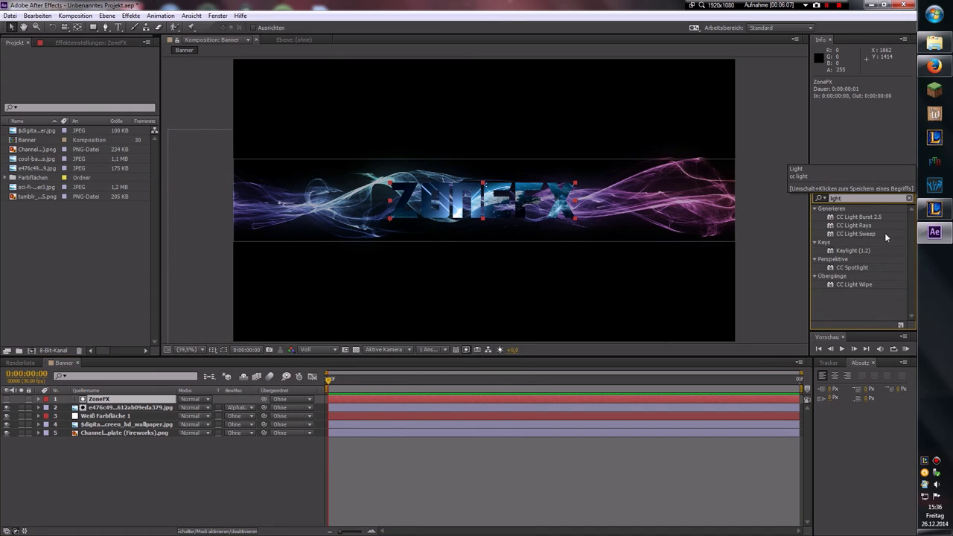
drag(854, 225, 112, 399)
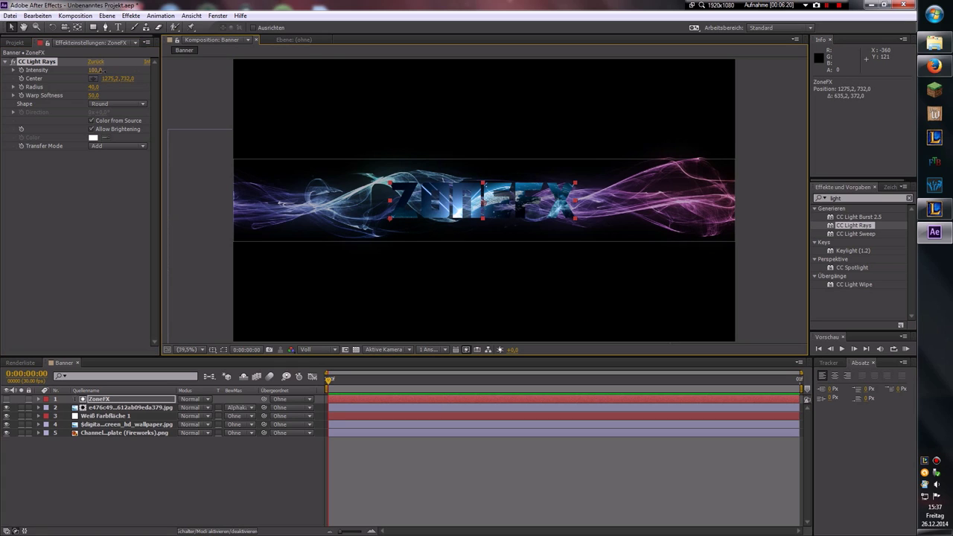
click(95, 70)
text(0)
key(Return)
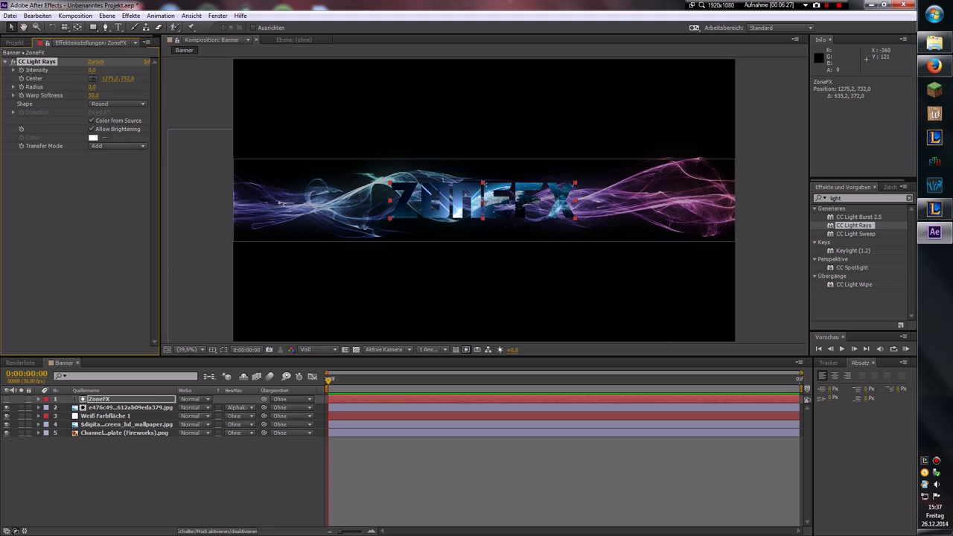
key(Delete)
- Apply CC Light Burst 2.5 to ZoneFX with Intensity 2870 and Ray Length 11
drag(859, 217, 112, 399)
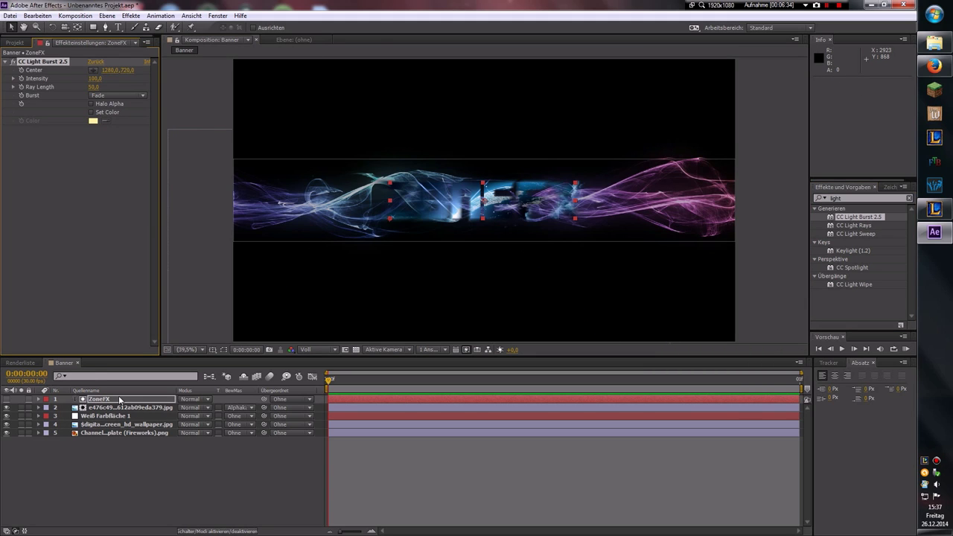
drag(484, 200, 483, 200)
click(96, 79)
text(0)
key(Return)
drag(86, 86, 79, 85)
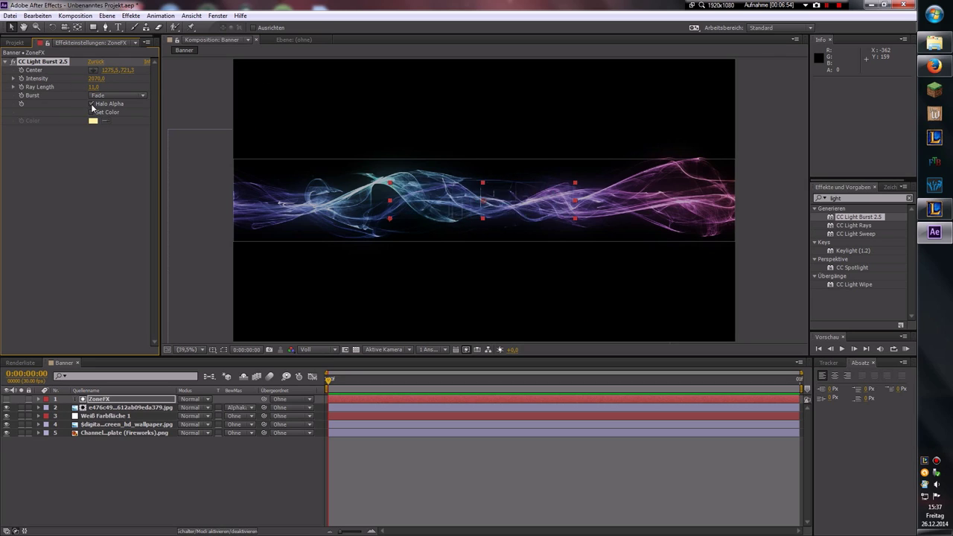
click(91, 112)
click(93, 120)
click(635, 187)
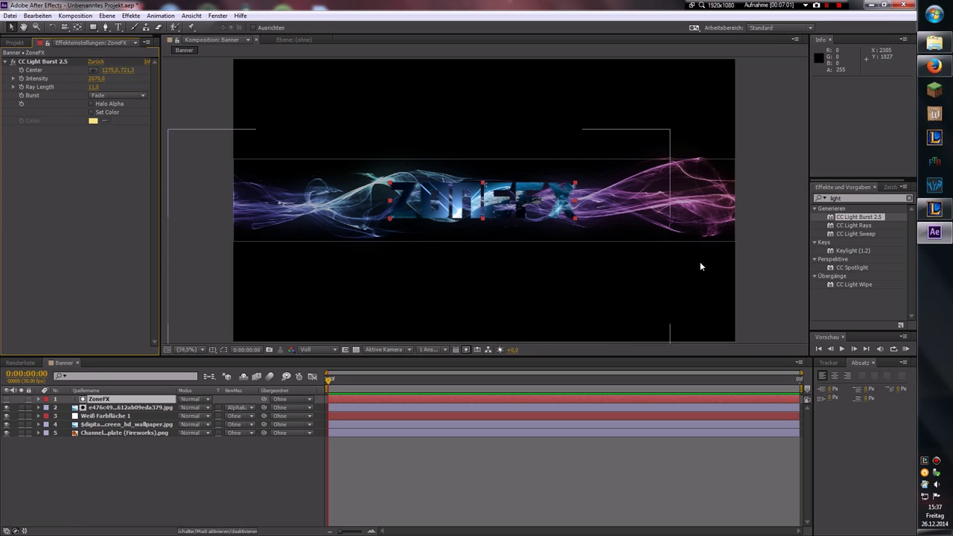
click(283, 412)
click(6, 63)
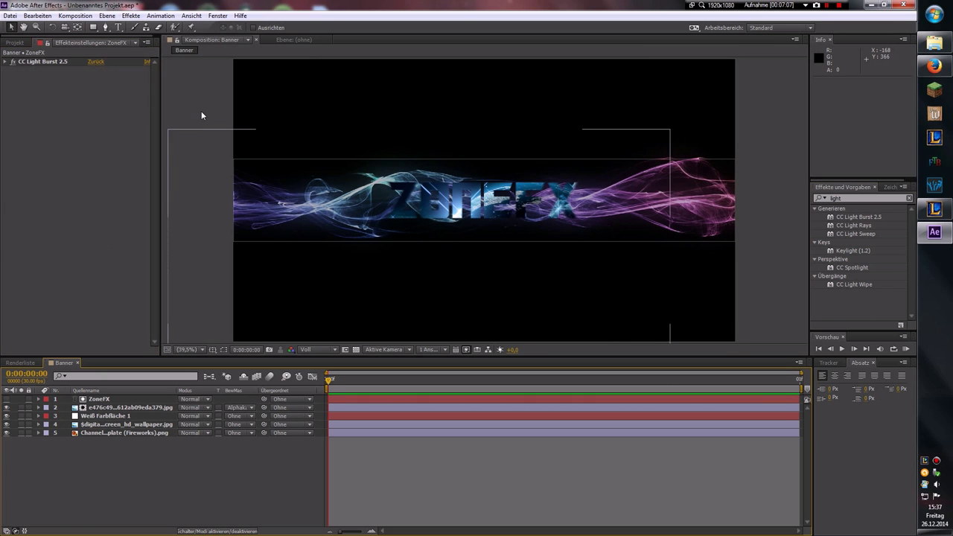
- Add the grey smoke PNG and set its blend mode to Addieren (Add)
click(15, 42)
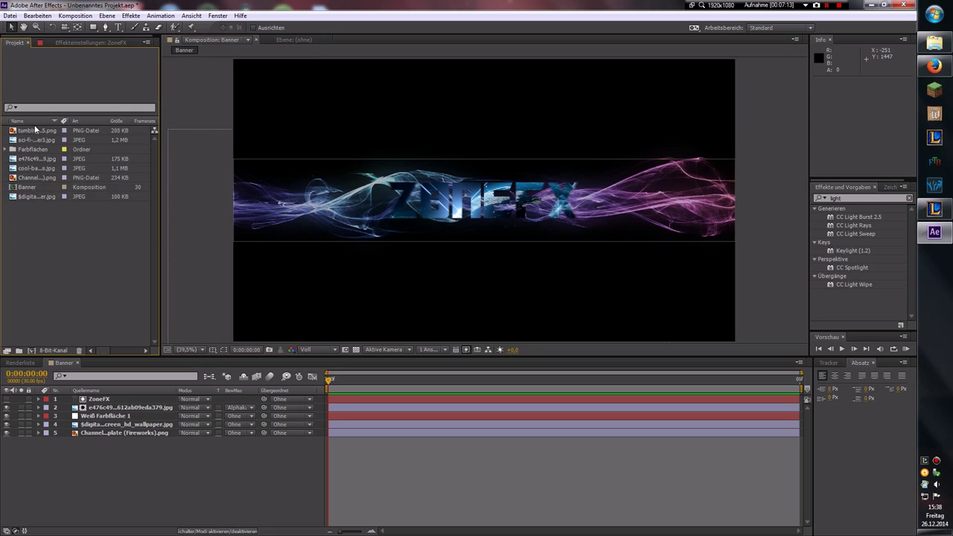
drag(38, 196, 95, 410)
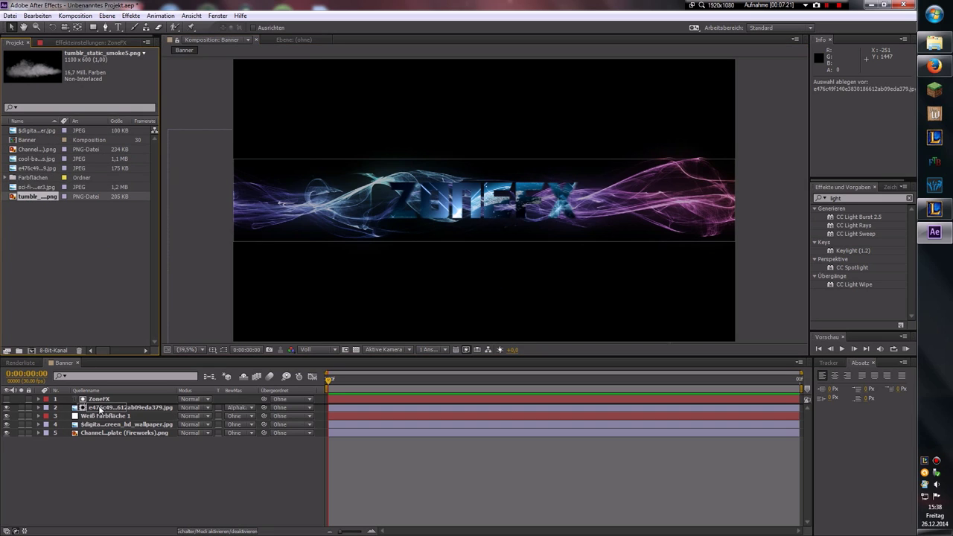
right_click(530, 143)
mouse_move(596, 261)
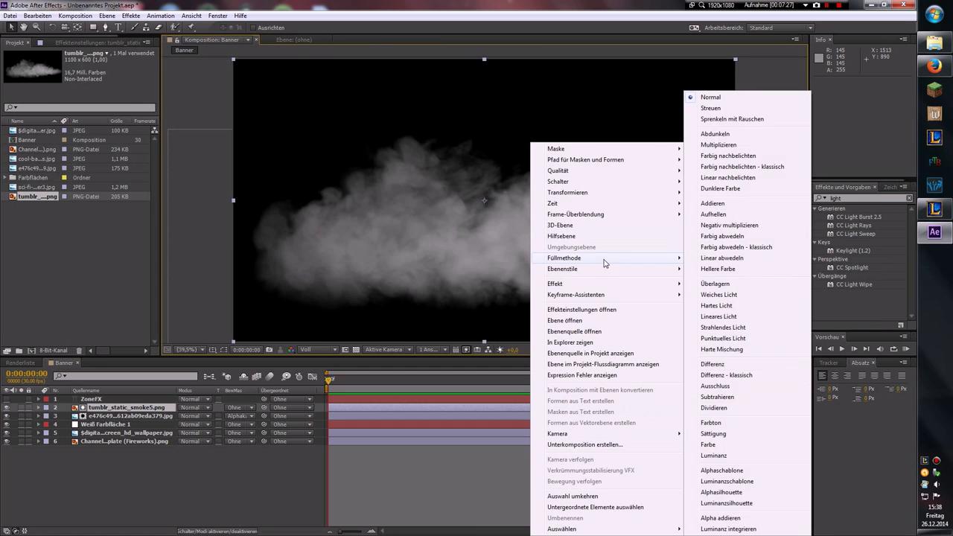
click(717, 204)
right_click(536, 229)
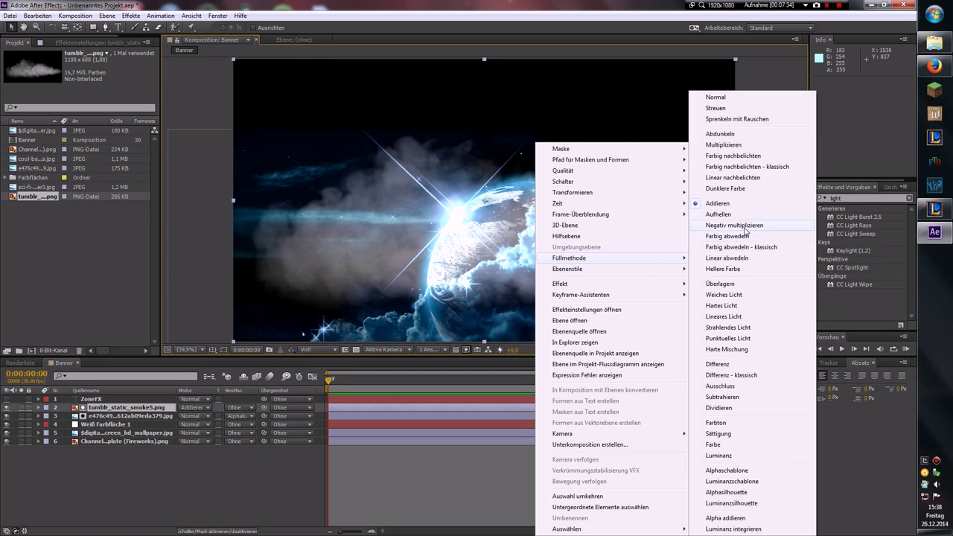
click(125, 419)
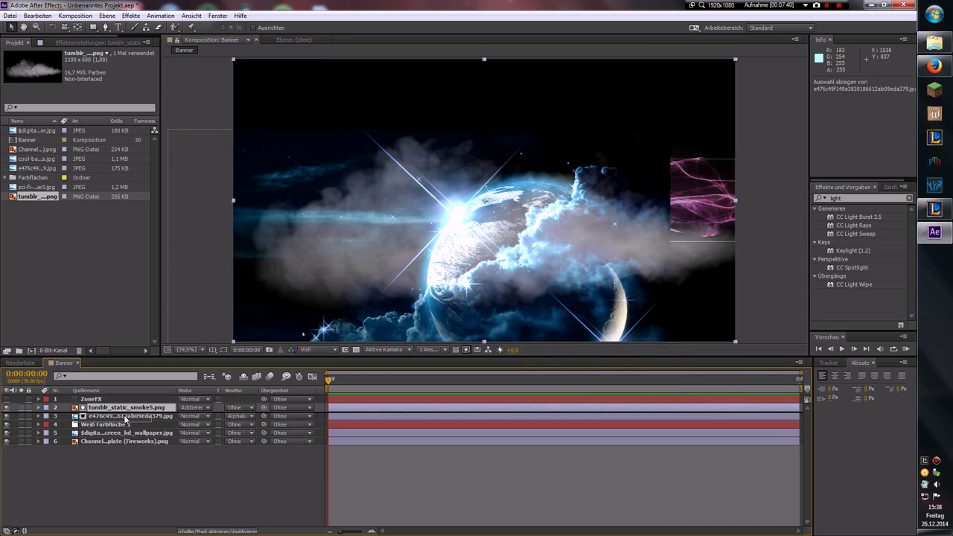
- Move the smoke layer below the space image, raise it slightly and set its opacity to 50%
drag(125, 420, 122, 422)
drag(382, 285, 504, 248)
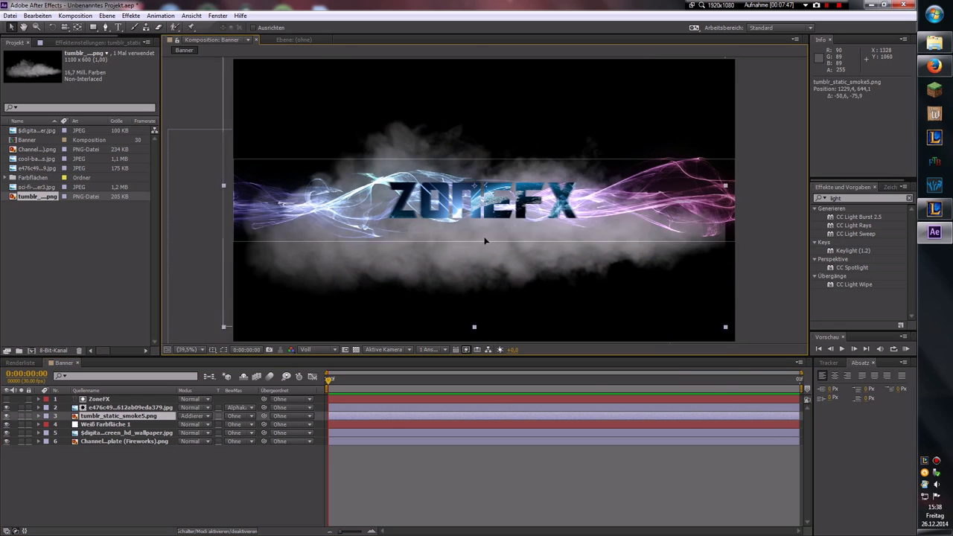
click(39, 415)
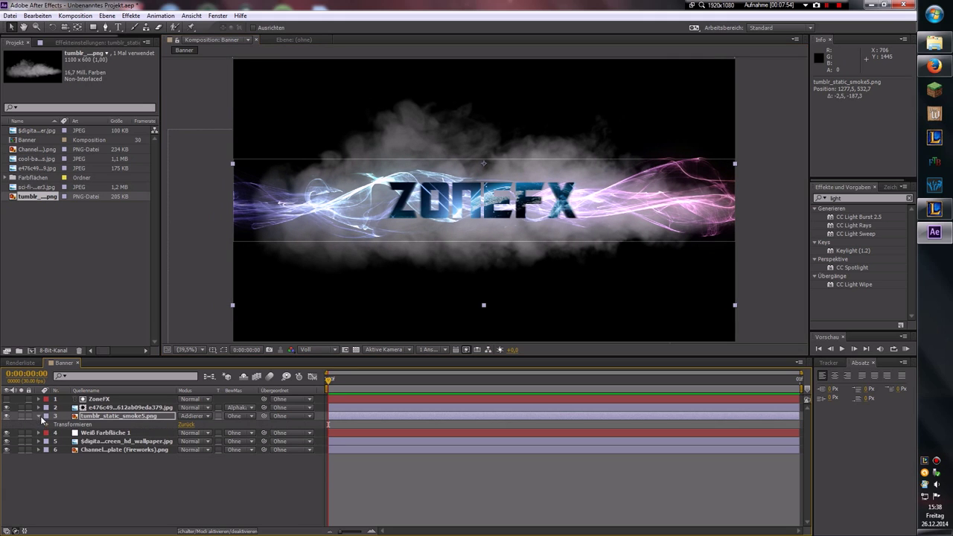
click(47, 424)
text(0)
key(Return)
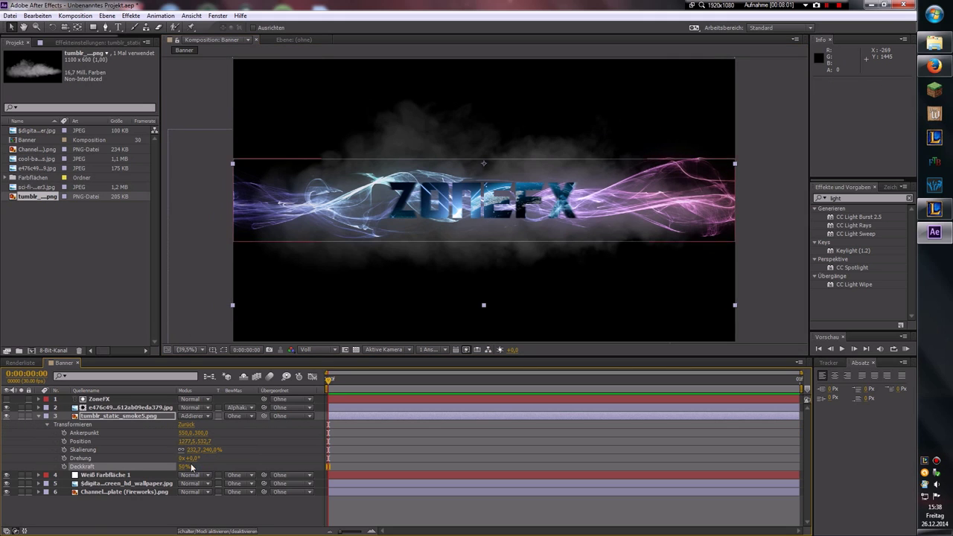
click(39, 415)
click(112, 238)
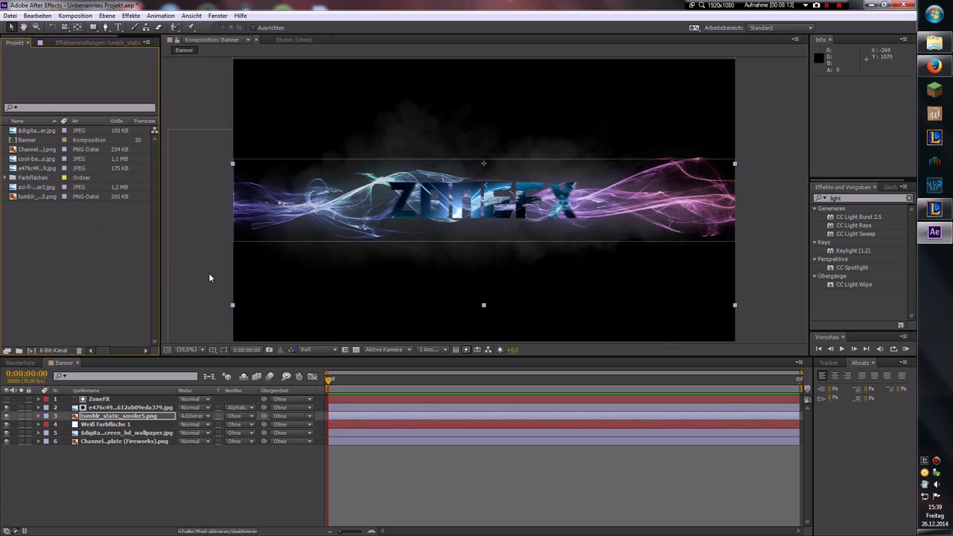
- Search the effects for 'wölben' and apply Komplexes Wölben to the ZoneFX text
key(ctrl+5)
key(BackSpace)
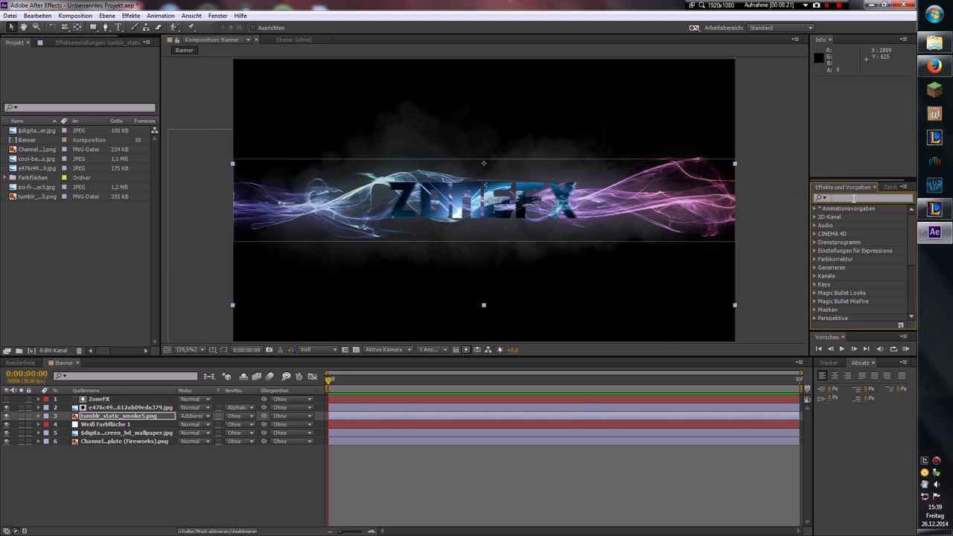
text(cc)
scroll(911, 255, down, 10)
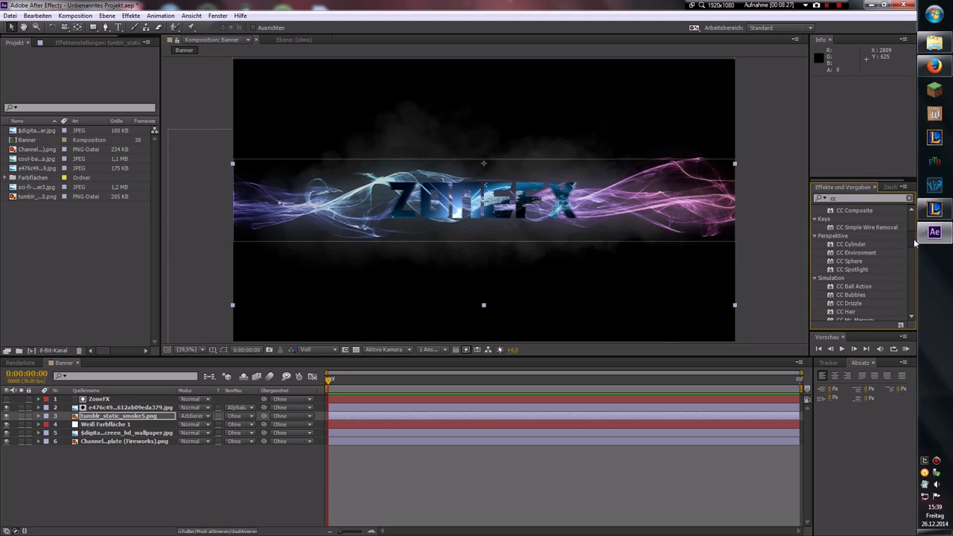
scroll(912, 262, down, 10)
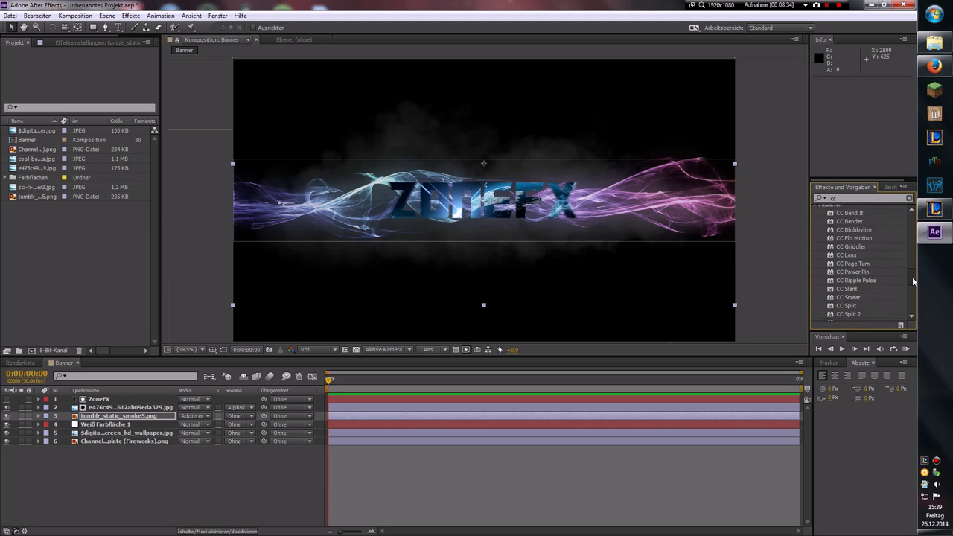
text(wölben)
drag(860, 217, 107, 401)
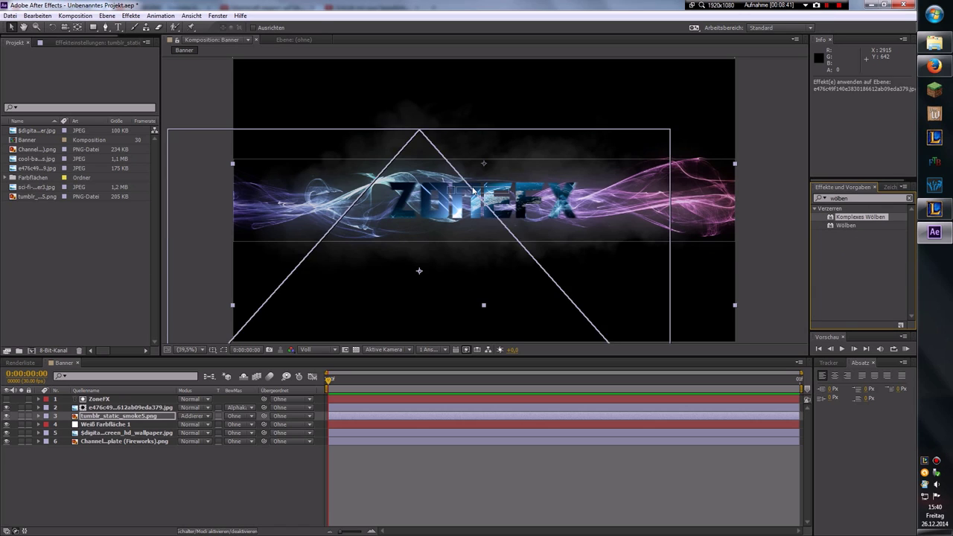
- Stretch the bulge area over the text and test Steigung before returning it to 0
drag(544, 225, 650, 249)
click(94, 155)
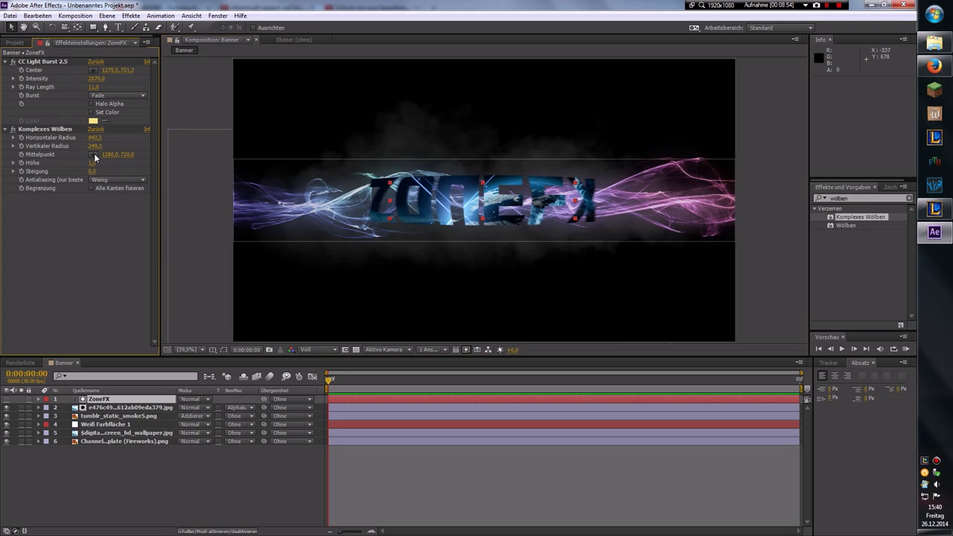
click(97, 162)
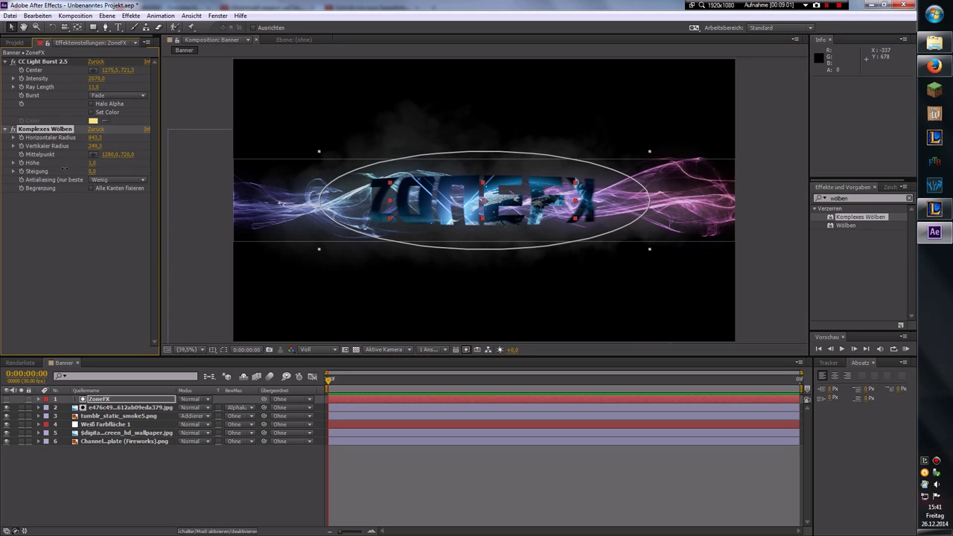
drag(92, 172, 103, 172)
drag(192, 171, 119, 182)
- Enlarge the bulge to about 1033 by 345 radii, covering the whole word
click(84, 205)
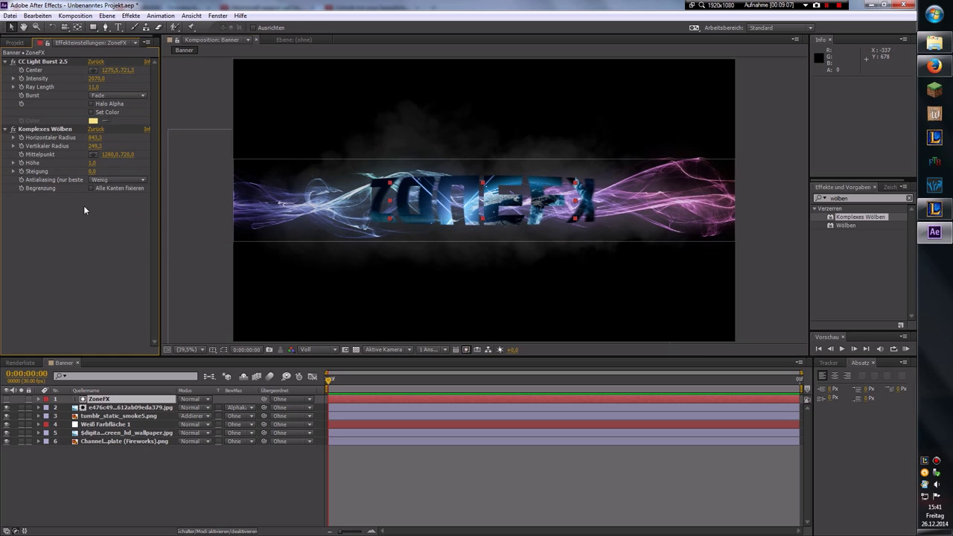
click(97, 149)
drag(656, 256, 690, 266)
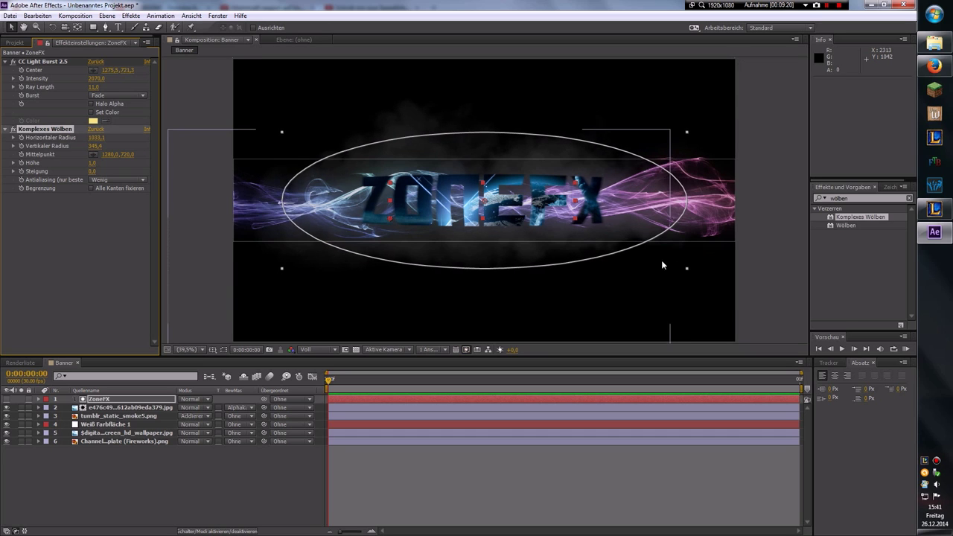
click(113, 306)
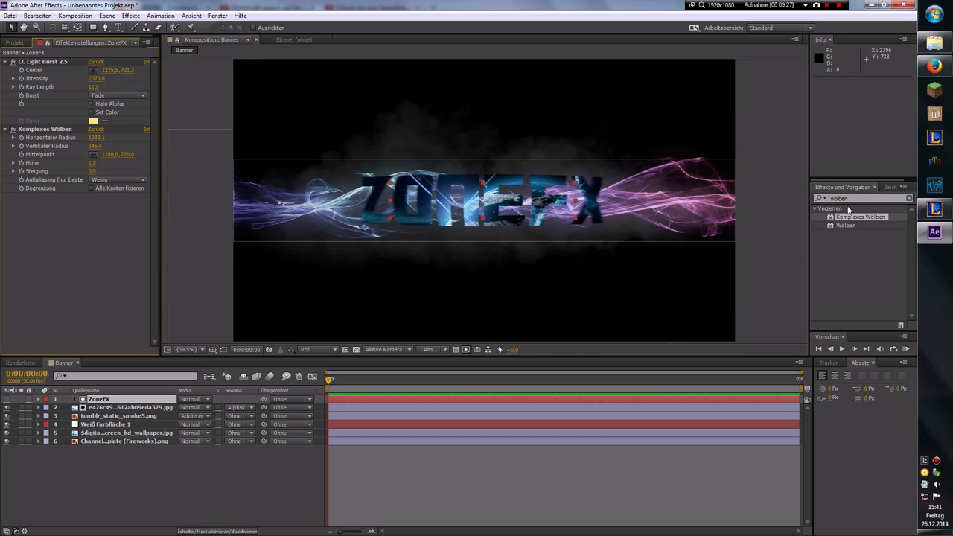
click(908, 198)
click(269, 483)
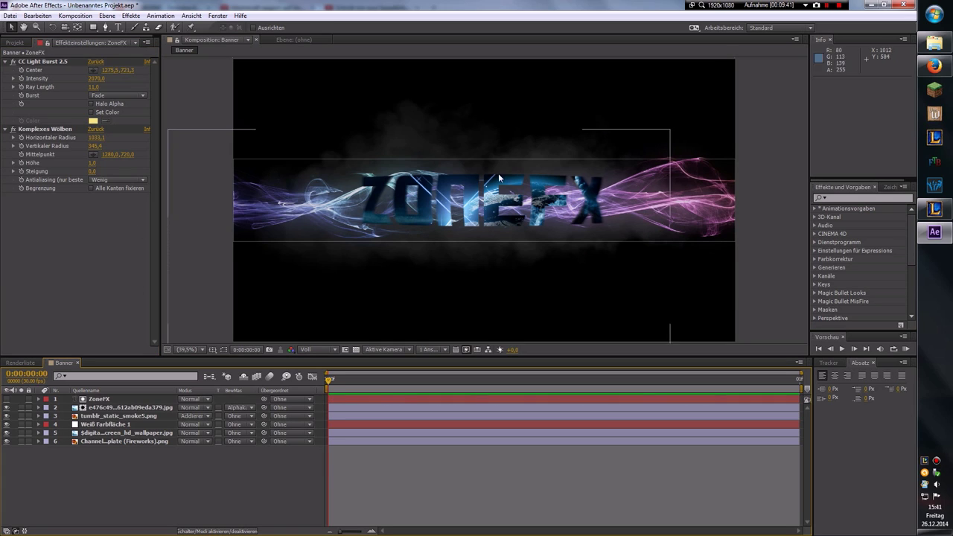
- Add the striped texture footage to the Banner timeline as a new layer
key(ctrl+0)
click(36, 149)
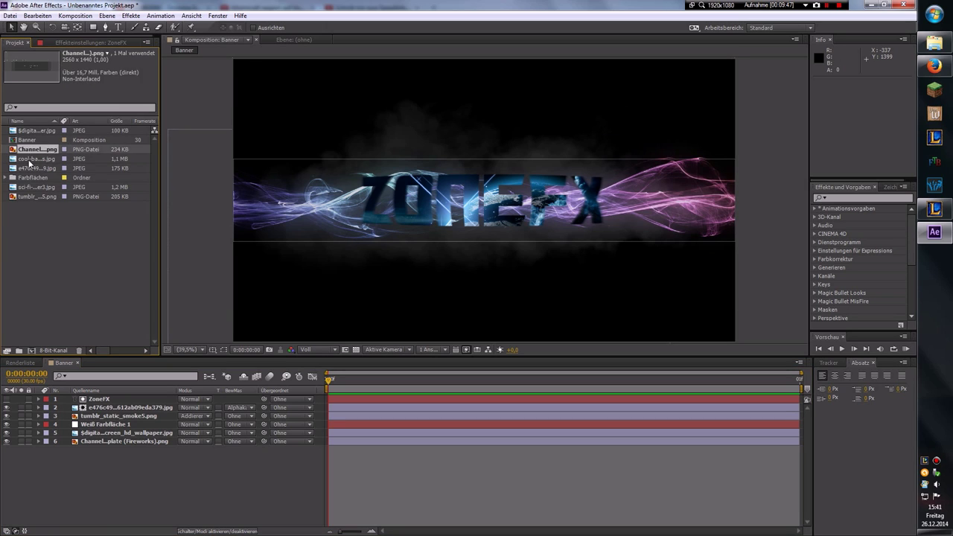
drag(35, 159, 297, 180)
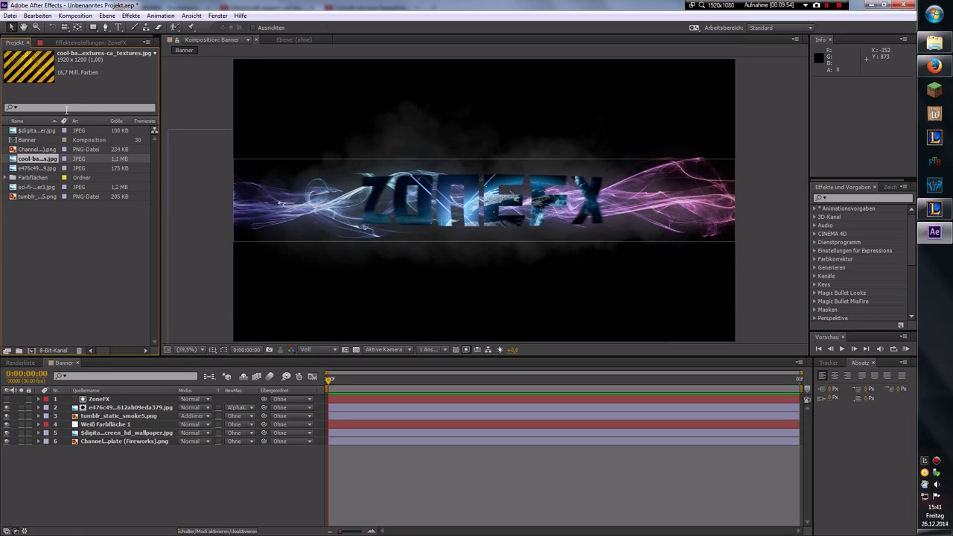
click(35, 168)
click(36, 196)
click(36, 168)
click(44, 160)
drag(44, 160, 127, 430)
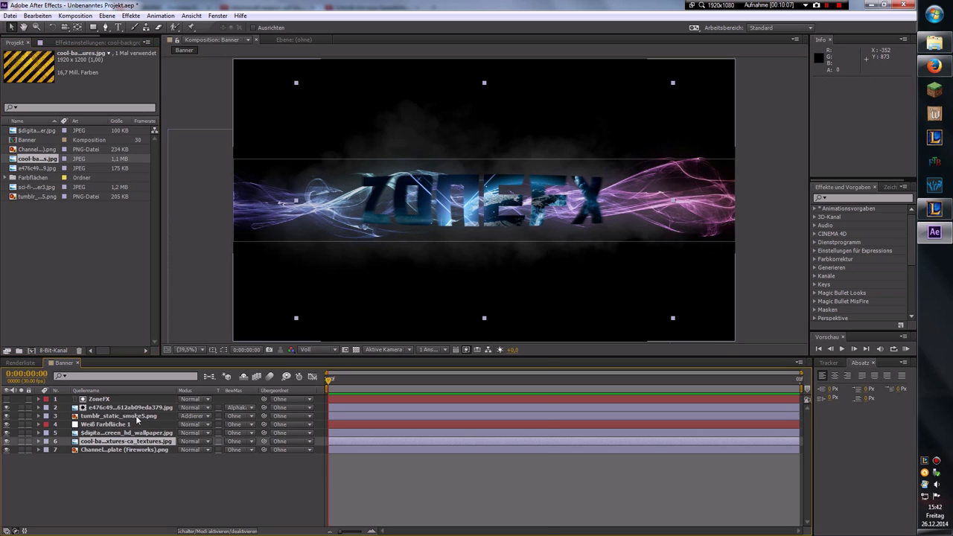
- Fit the texture layer to the comp, try Addieren blending, then undo it
right_click(406, 157)
click(566, 312)
right_click(113, 434)
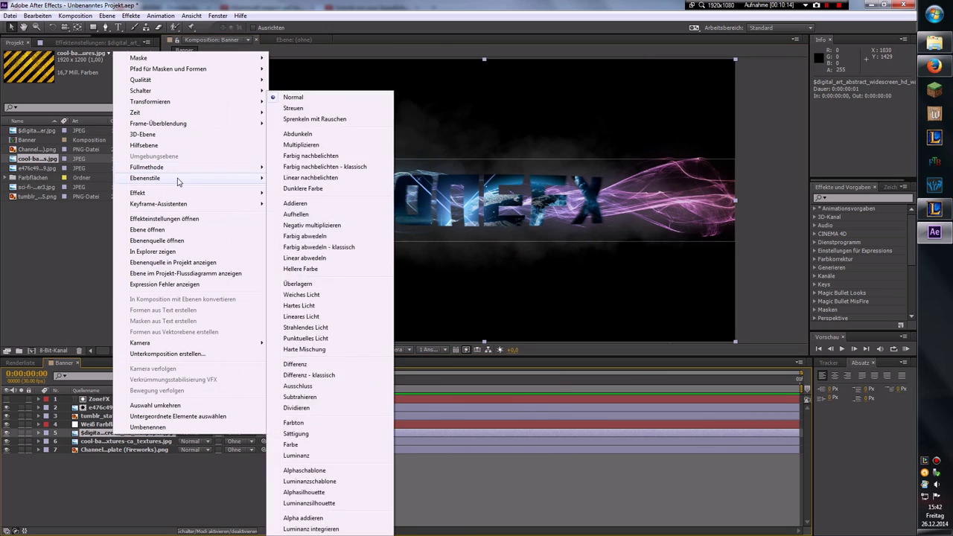
mouse_move(216, 166)
click(327, 210)
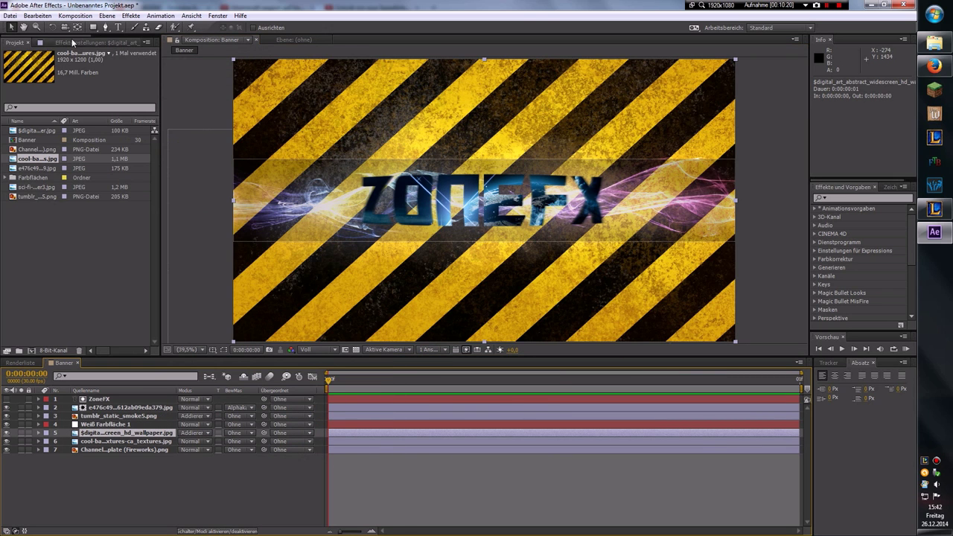
click(37, 15)
click(52, 23)
- Delete the striped texture and fireworks template layers, leaving five layers
key(Delete)
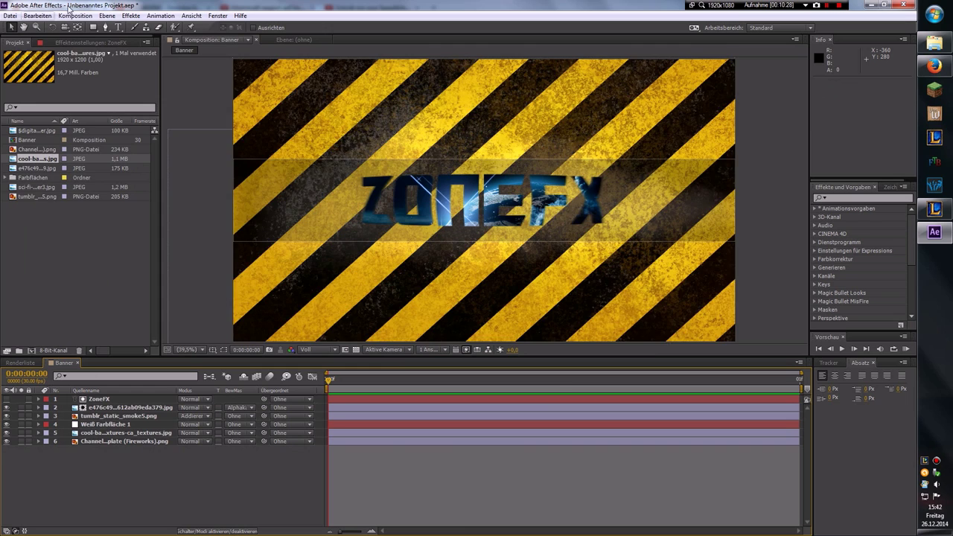
click(37, 15)
click(52, 24)
key(Delete)
- Delete the unused striped texture and sci-fi wallpaper footage from the Project panel
click(34, 196)
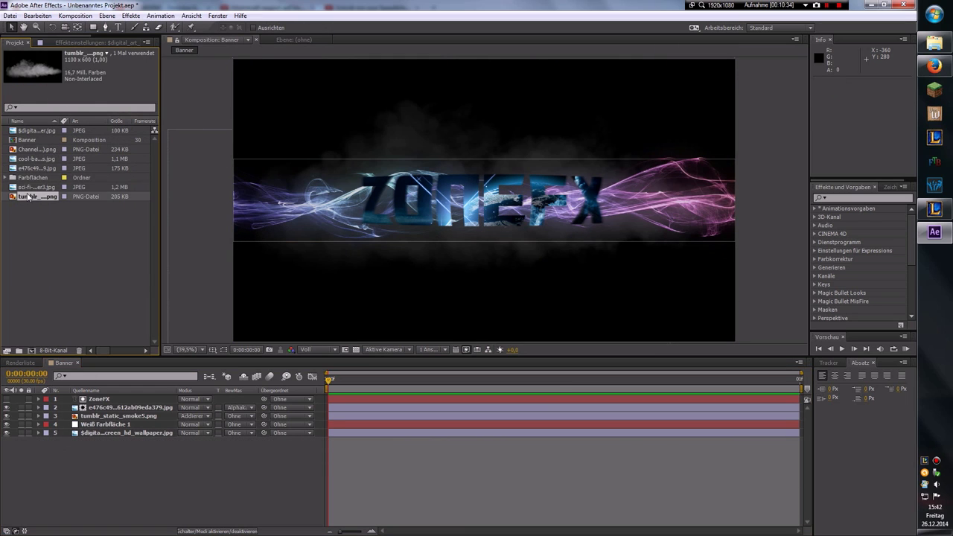
click(33, 187)
key(Delete)
click(34, 169)
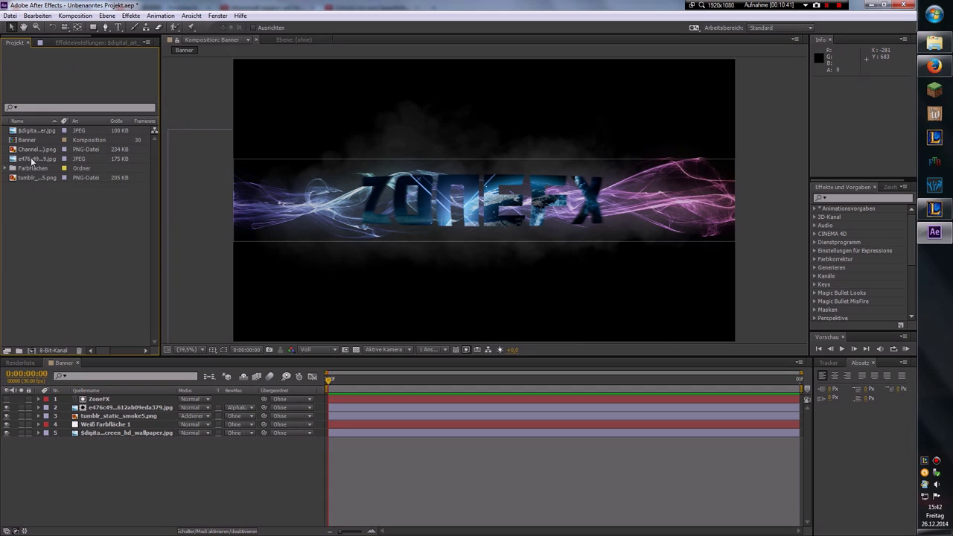